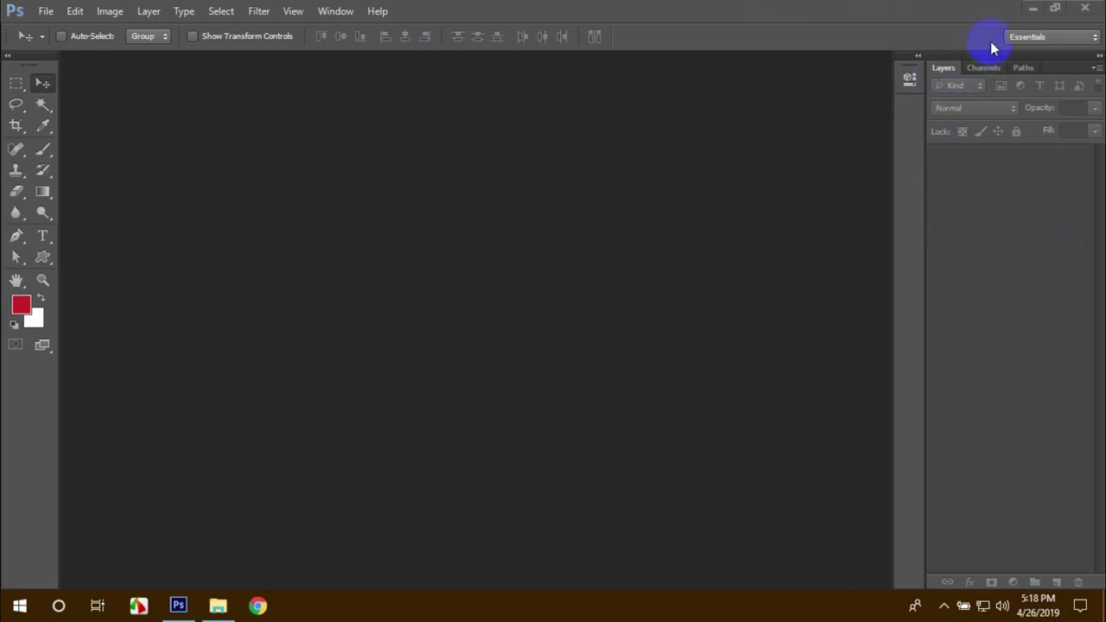
Open 003.jpg from the desktop project's Backgrounds folder in Photoshop
left_click(1033, 9)
left_click(20, 284)
double_click(17, 278)
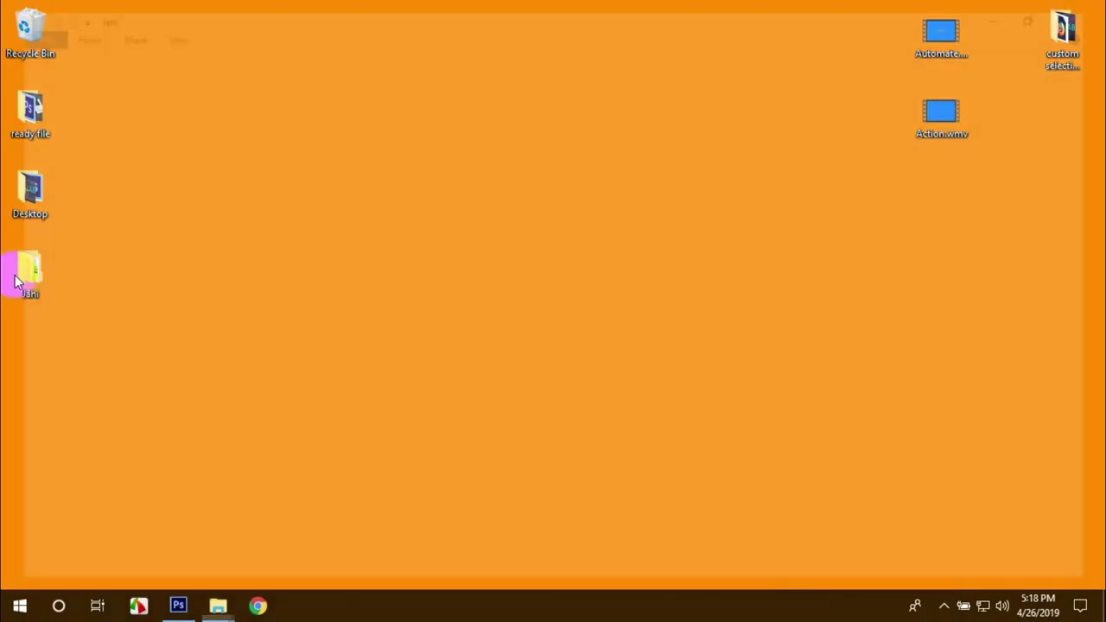
double_click(238, 108)
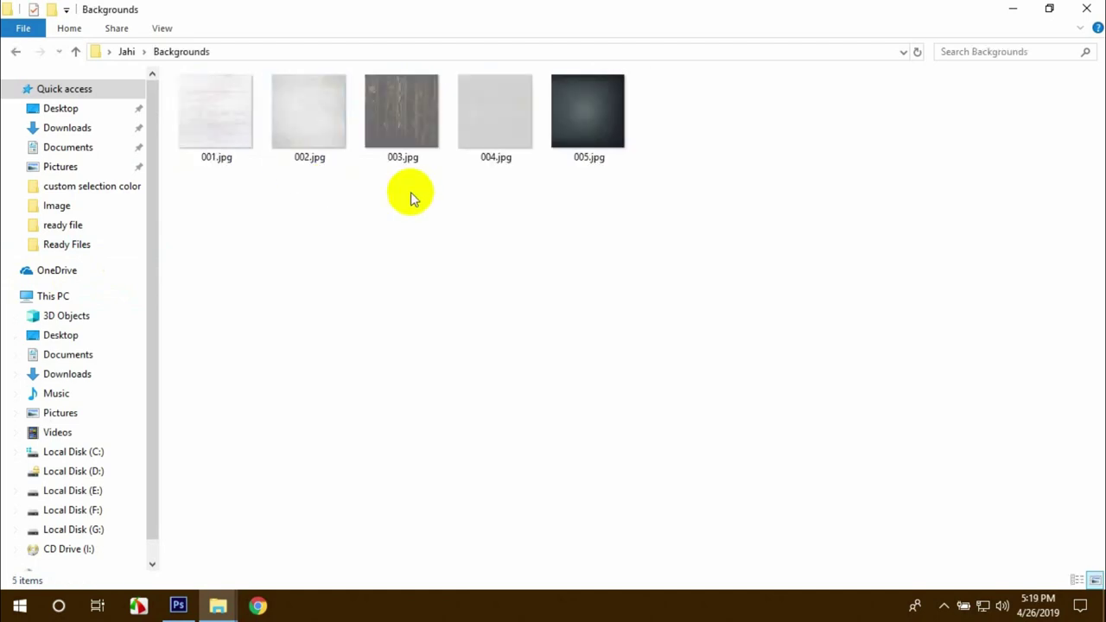
mouse_move(411, 117)
left_mouse_down()
mouse_move(192, 532)
mouse_move(438, 407)
left_mouse_up()
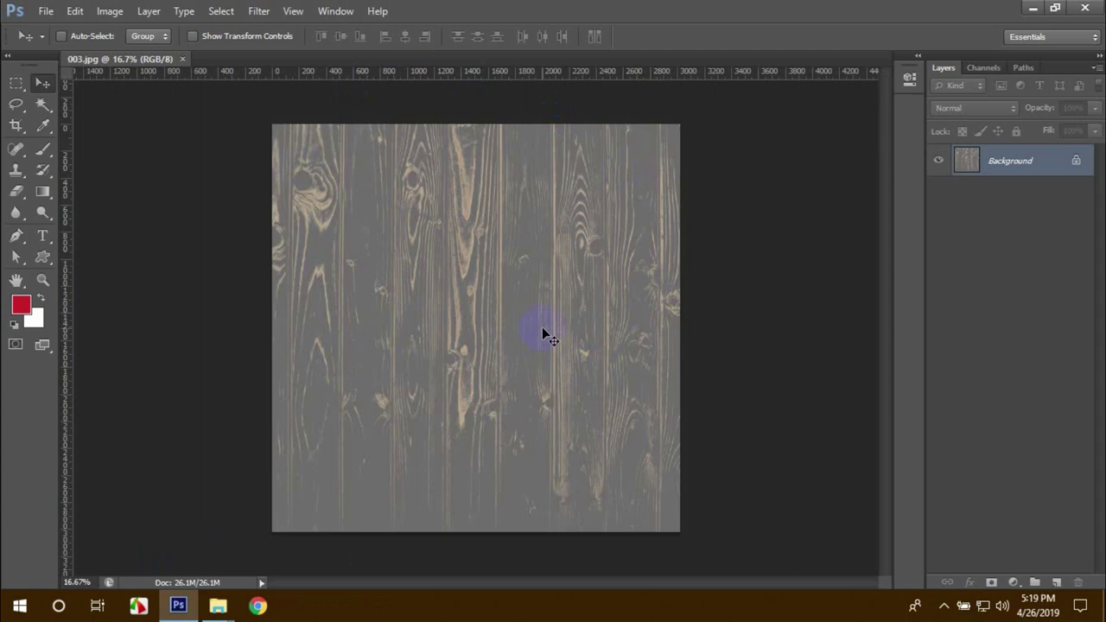
Create a new 8.5 × 11 inch, 300 ppi CMYK Color document
left_click(158, 35)
left_click(45, 12)
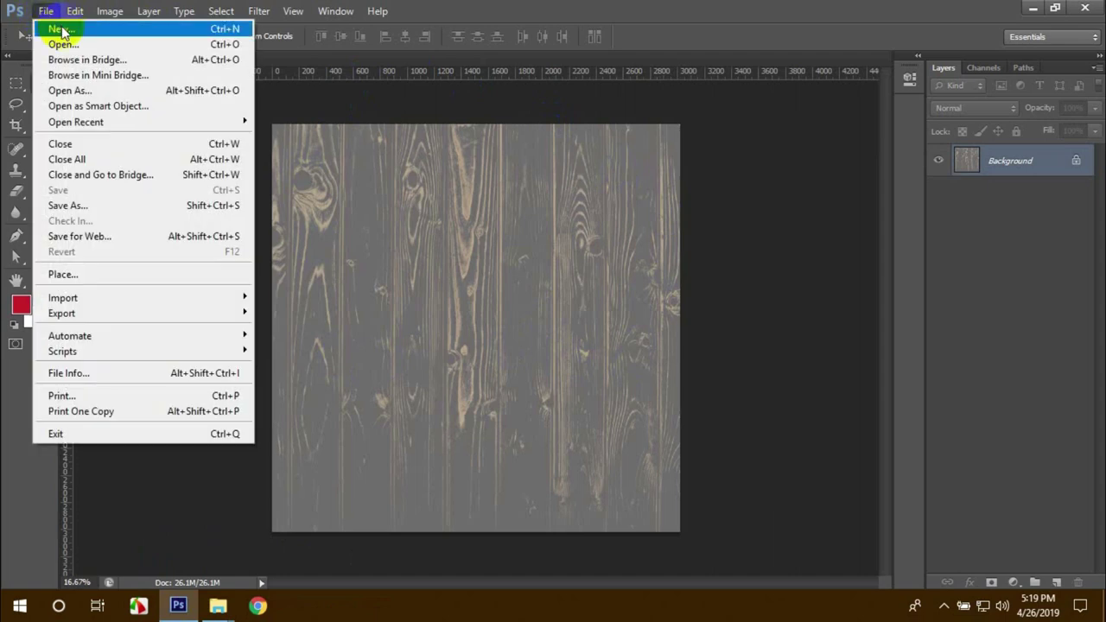
left_click(45, 11)
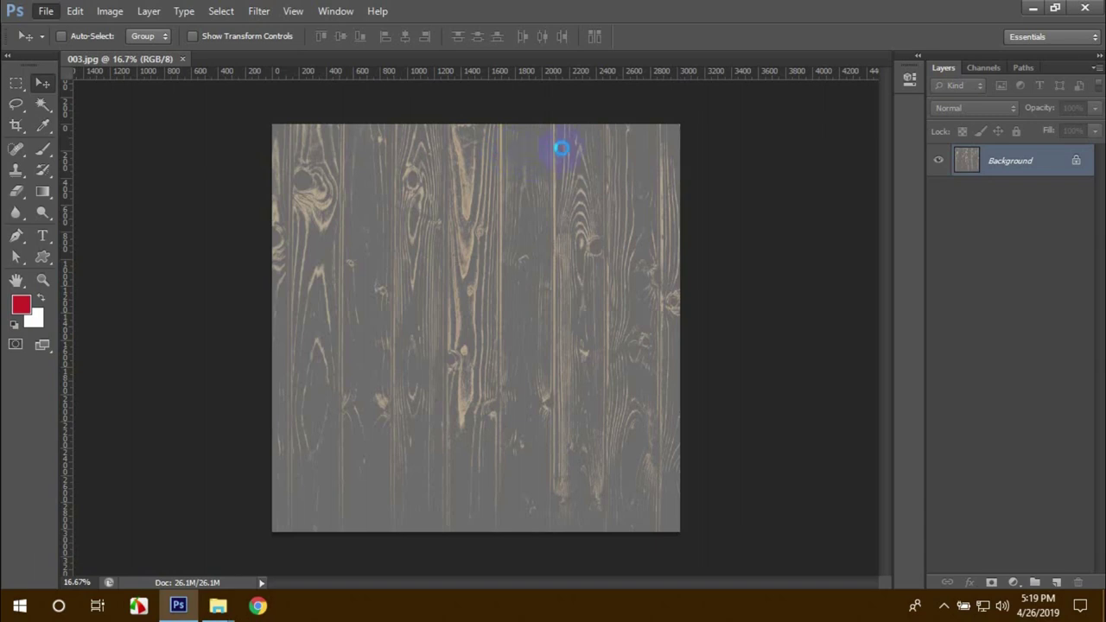
key("ctrl+n")
key("Escape")
left_click(45, 11)
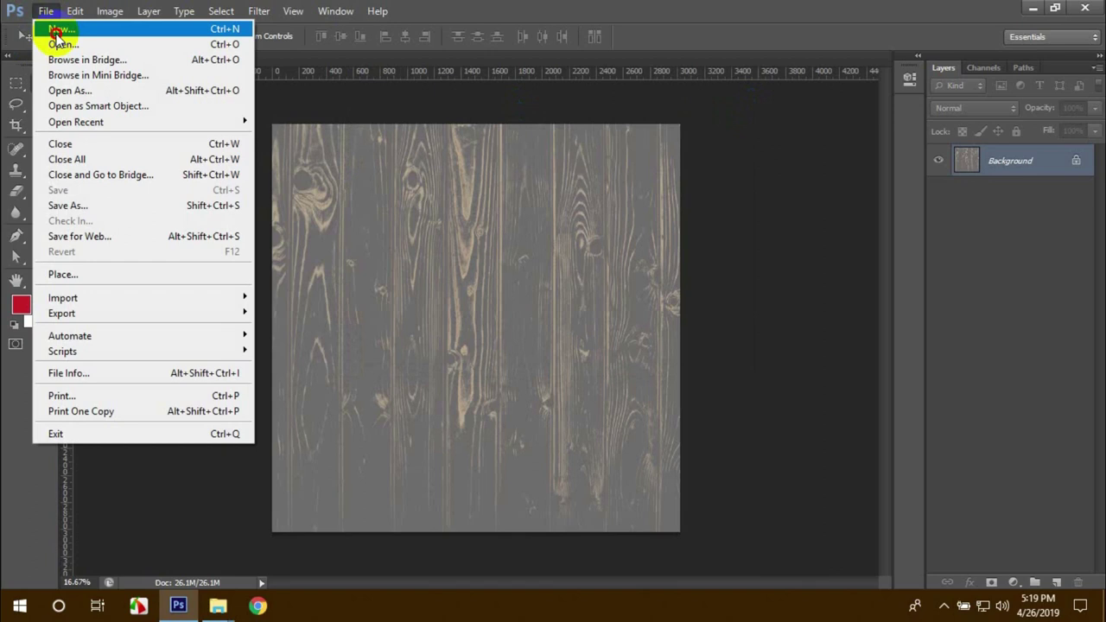
left_click(57, 31)
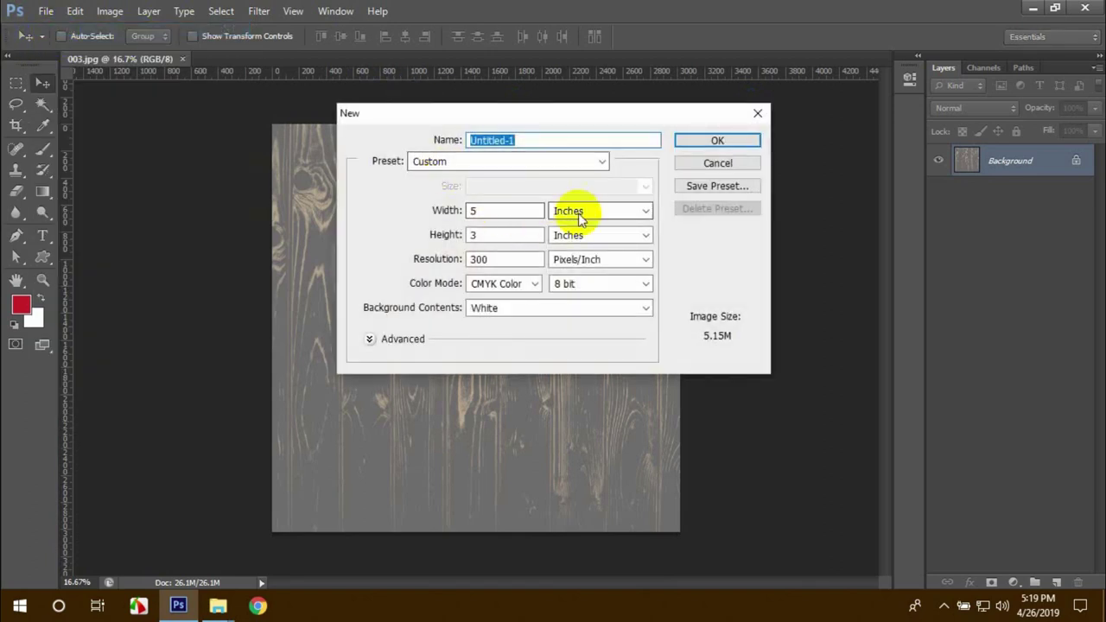
double_click(494, 211)
type("8.")
key("Tab")
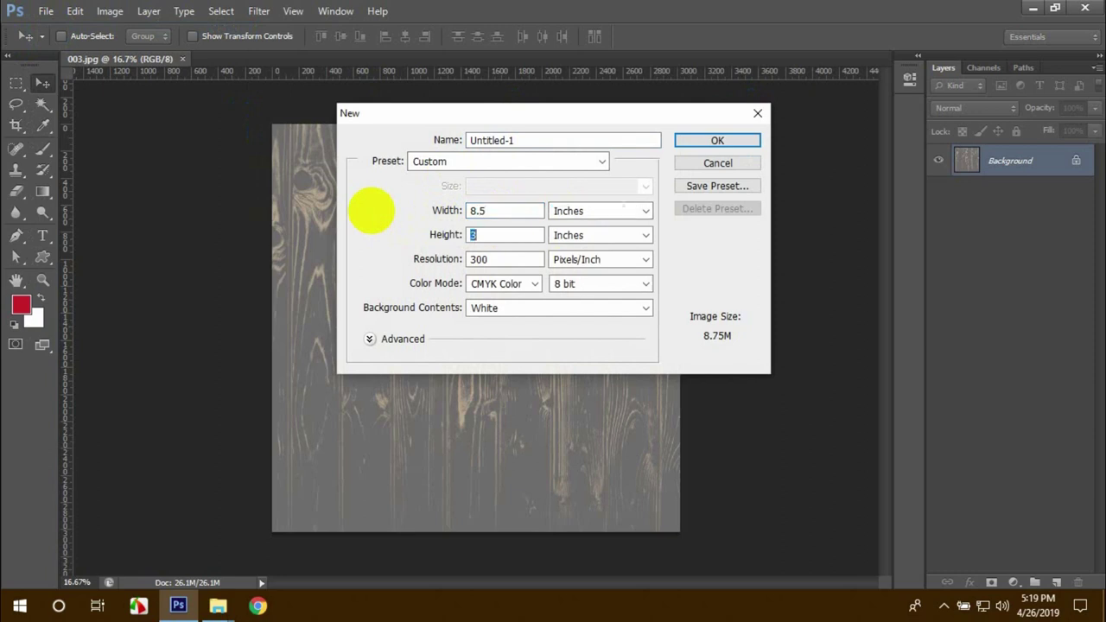
type("11")
double_click(517, 259)
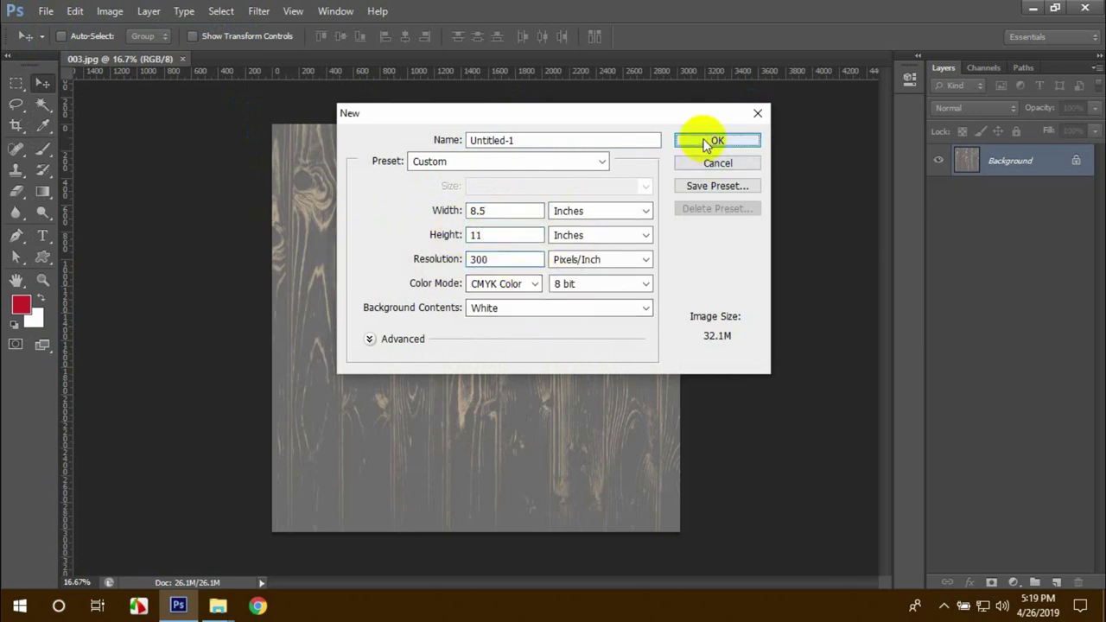
left_click(707, 141)
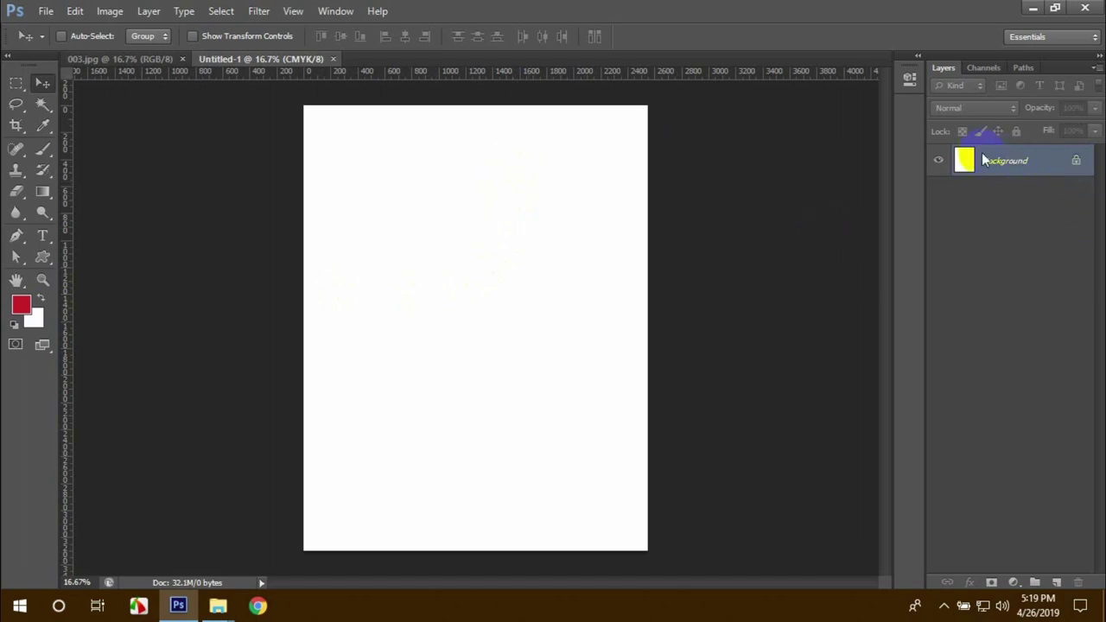
Unlock the Background as Layer 0 and convert it to a smart object
double_click(1015, 172)
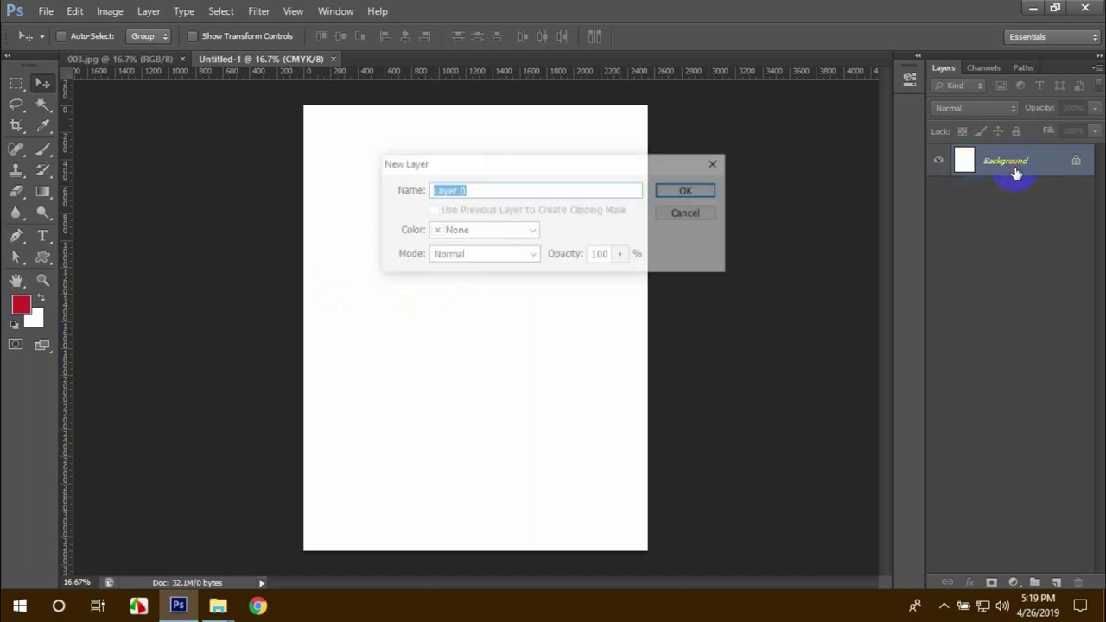
left_click(689, 192)
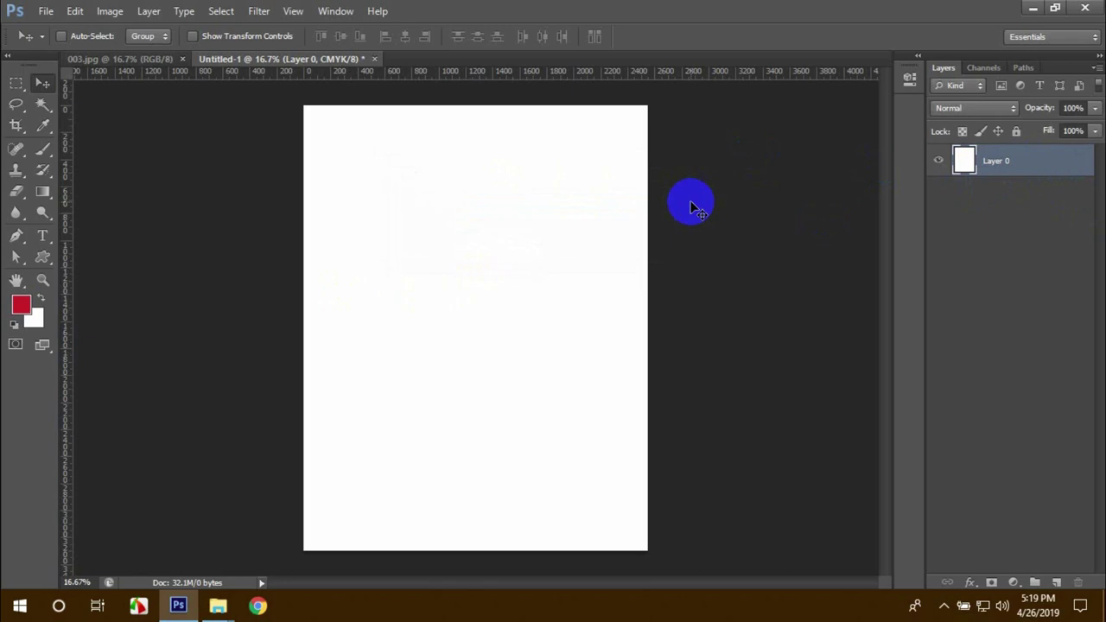
double_click(996, 164)
right_click(1001, 165)
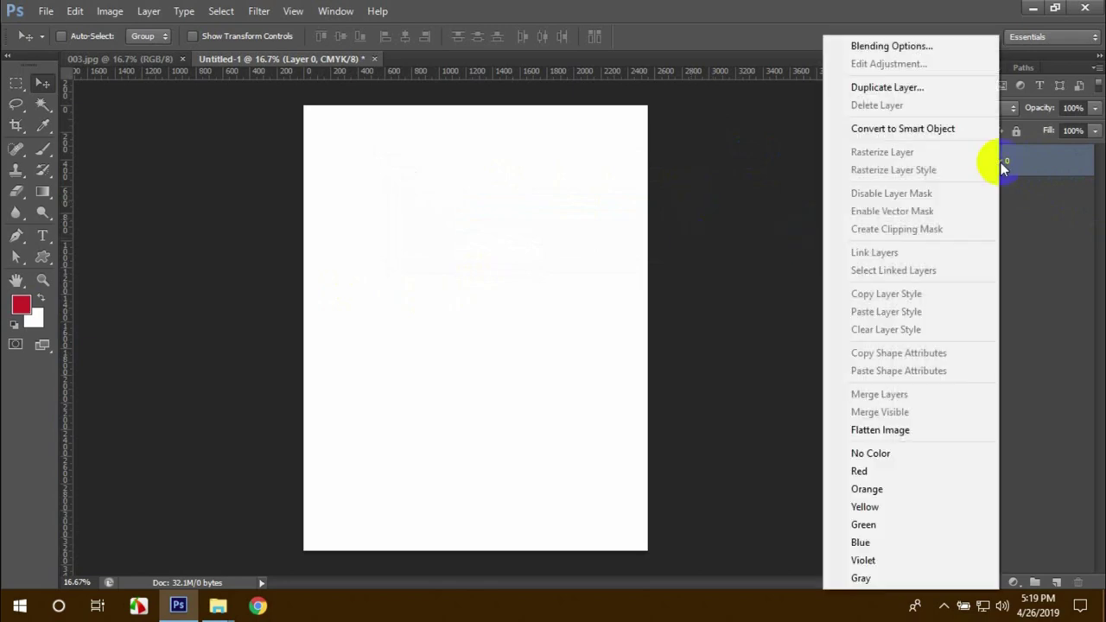
left_click(919, 132)
Drag the white page smart object into the 003.jpg wood document
left_click(41, 85)
mouse_move(423, 194)
left_mouse_down()
mouse_move(608, 277)
mouse_move(176, 79)
mouse_move(513, 305)
left_mouse_up()
mouse_move(499, 225)
left_mouse_down()
mouse_move(491, 299)
mouse_move(464, 214)
mouse_move(506, 291)
mouse_move(457, 265)
mouse_move(481, 304)
mouse_move(452, 250)
mouse_move(358, 168)
mouse_move(513, 272)
mouse_move(372, 210)
mouse_move(443, 349)
mouse_move(435, 247)
mouse_move(383, 279)
mouse_move(506, 316)
mouse_move(463, 322)
left_mouse_up()
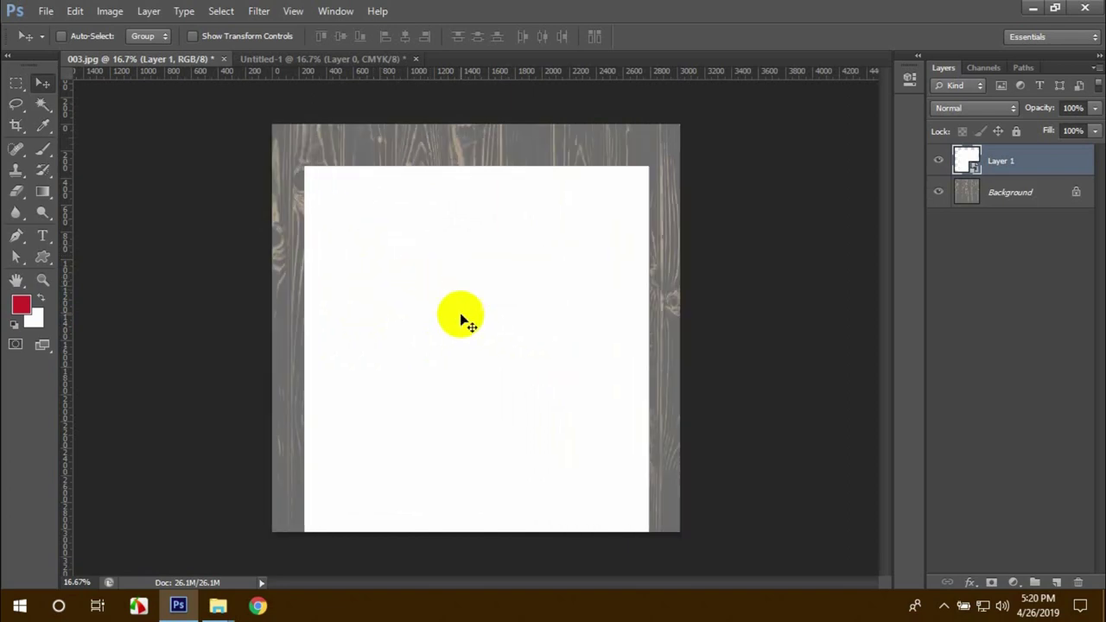
Scale the white page to about 58.94% and commit the transform
key("ctrl+t")
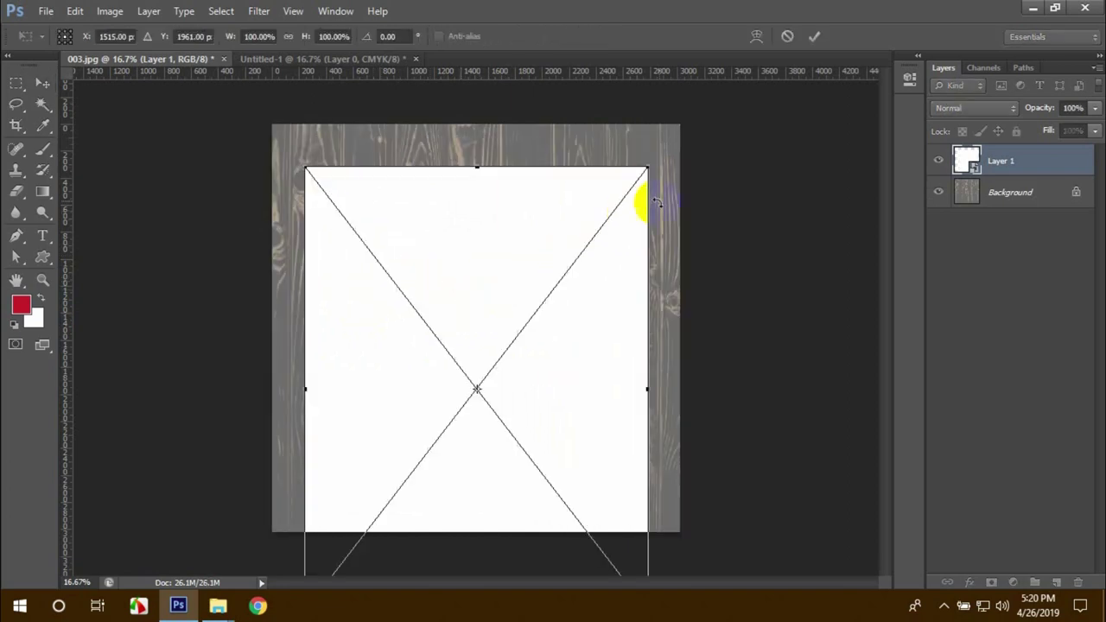
mouse_move(647, 170)
left_mouse_down()
mouse_move(630, 210)
mouse_move(623, 297)
left_mouse_up()
left_click_drag(535, 380, 533, 329)
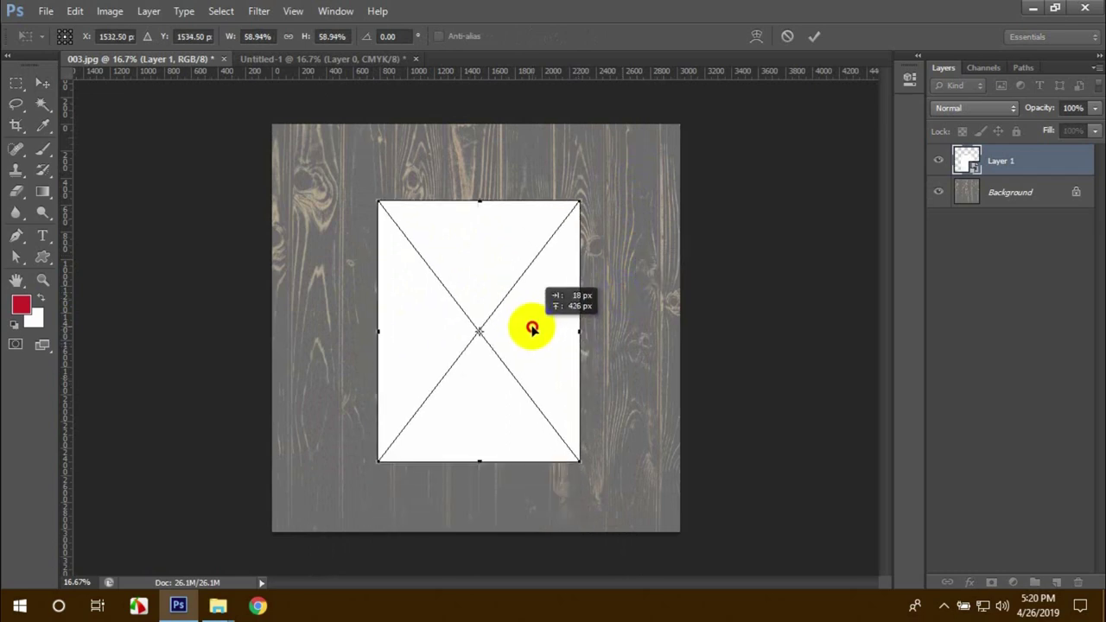
left_click(815, 35)
Centre the page horizontally and vertically on the Background, then reselect Layer 1
left_click(1009, 194, "shift")
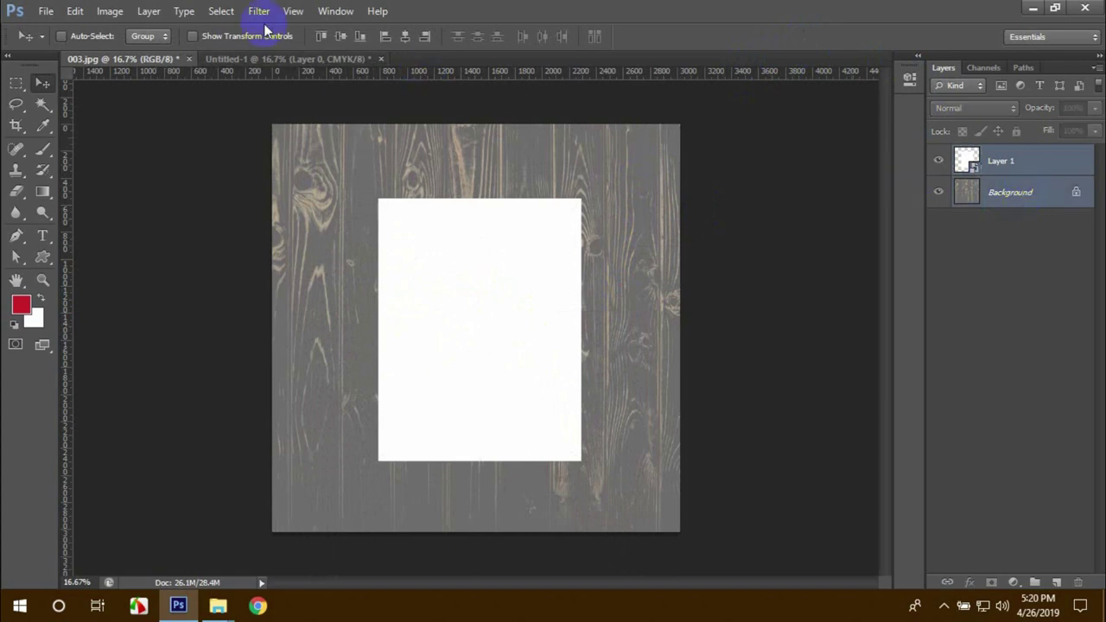
left_click(341, 36)
left_click(405, 36)
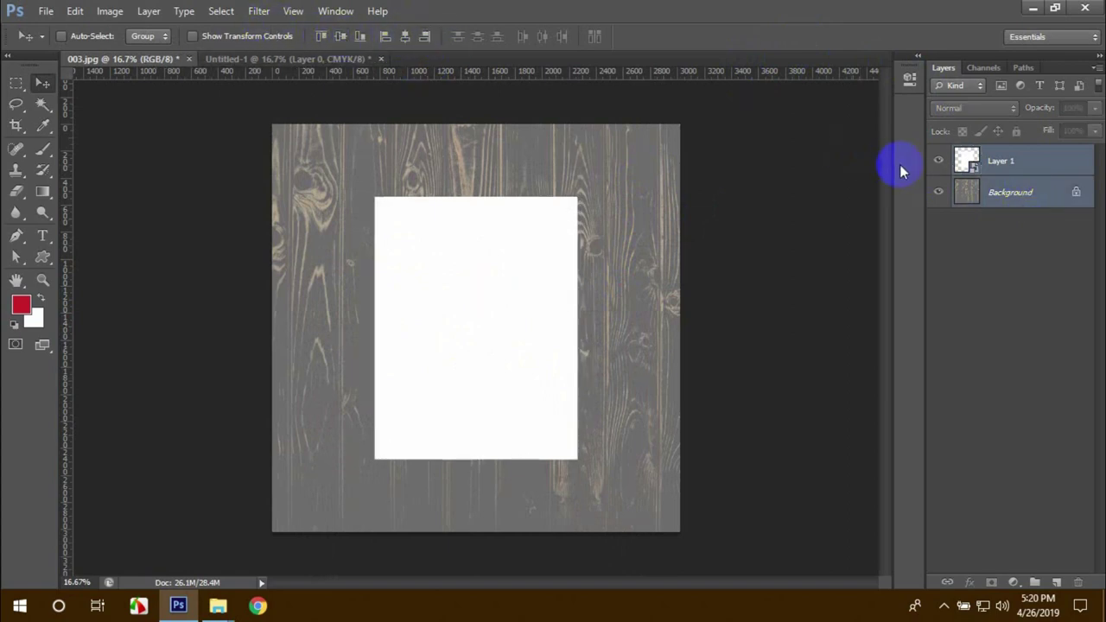
left_click(1018, 164)
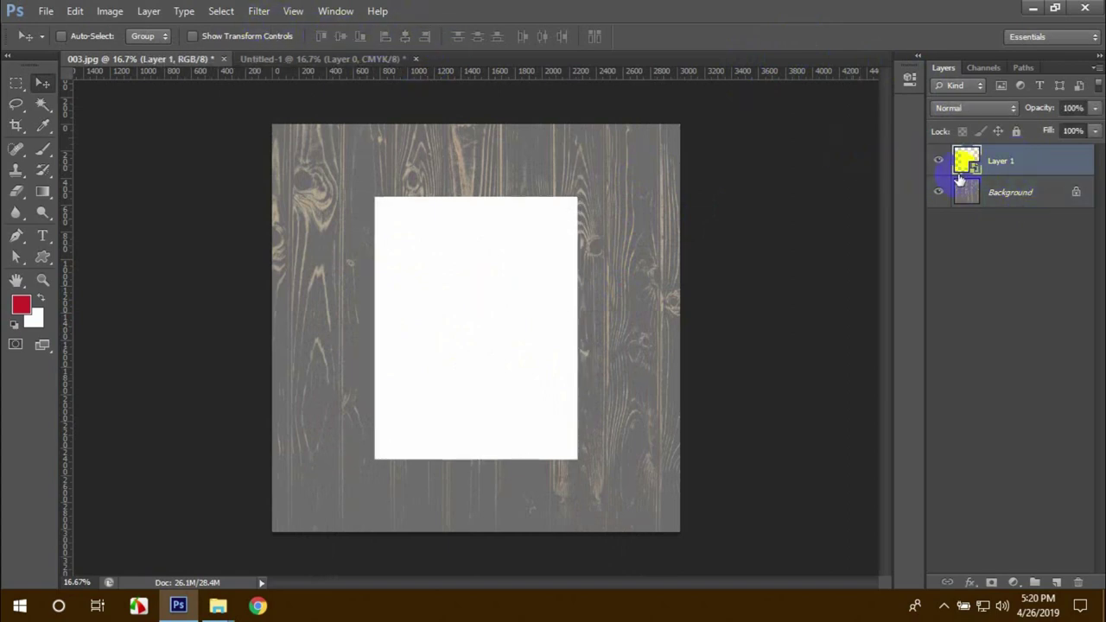
Give Layer 1 a Multiply drop shadow: 75% opacity, angle 100, 29% spread, 40 px size
left_click(1003, 164)
right_click(1003, 162)
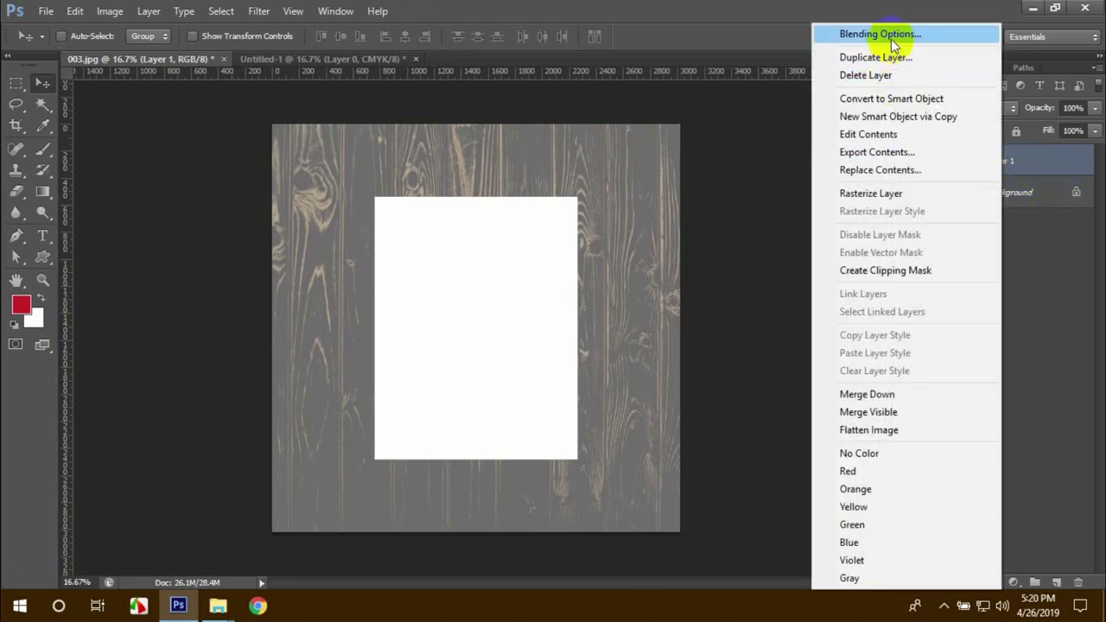
left_click(891, 38)
left_click(657, 310)
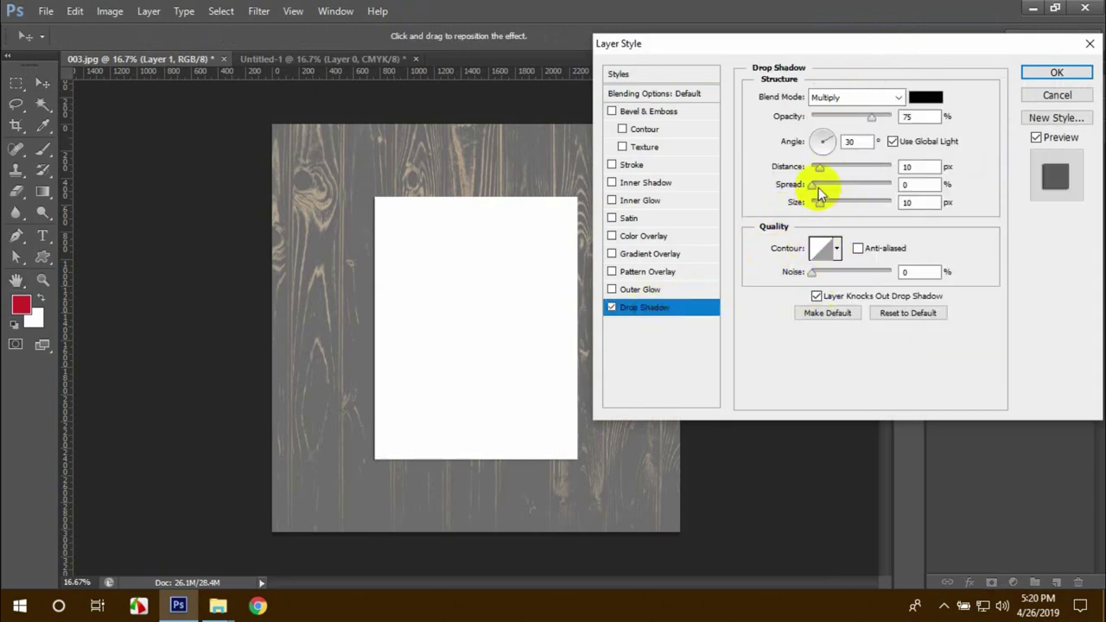
left_click_drag(819, 167, 827, 189)
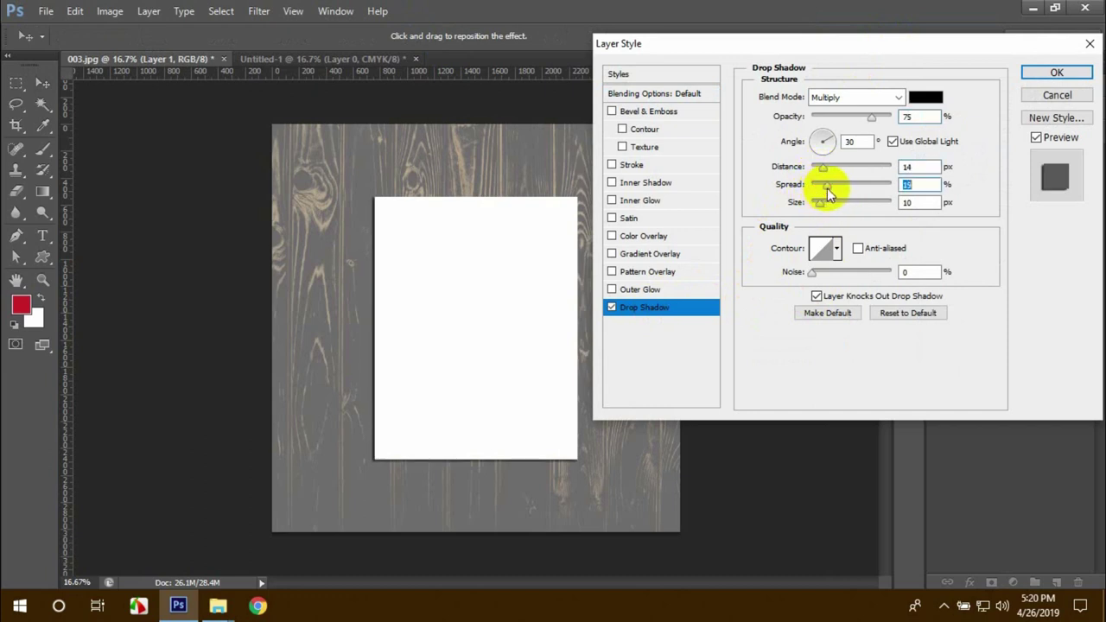
left_click(825, 138)
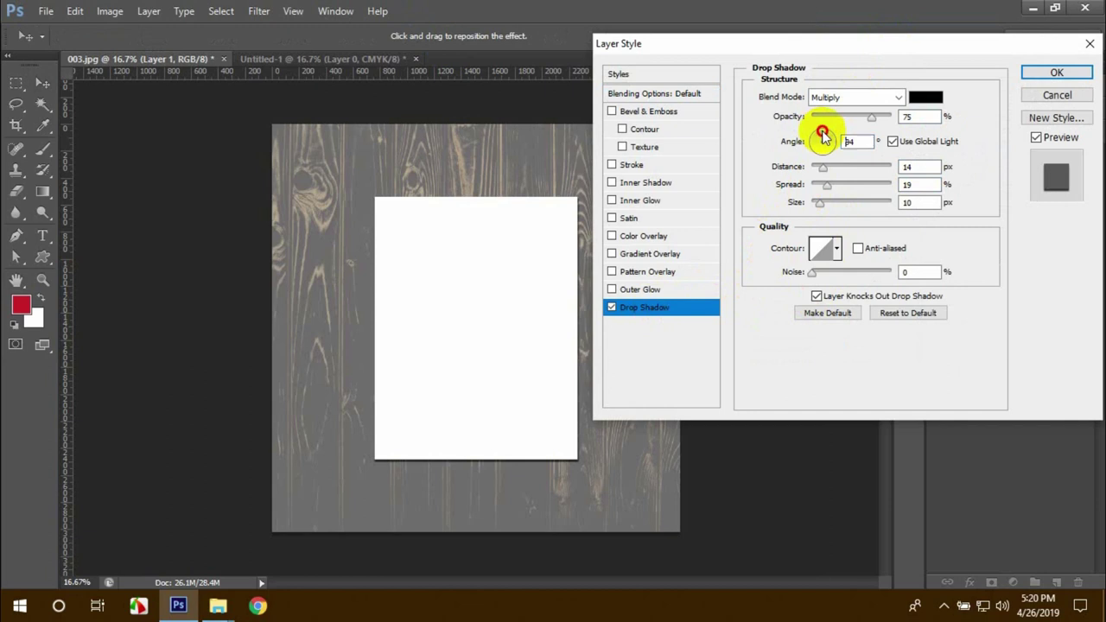
mouse_move(824, 141)
left_mouse_down()
mouse_move(835, 203)
mouse_move(845, 172)
mouse_move(849, 180)
mouse_move(824, 141)
left_mouse_up()
left_click(822, 203)
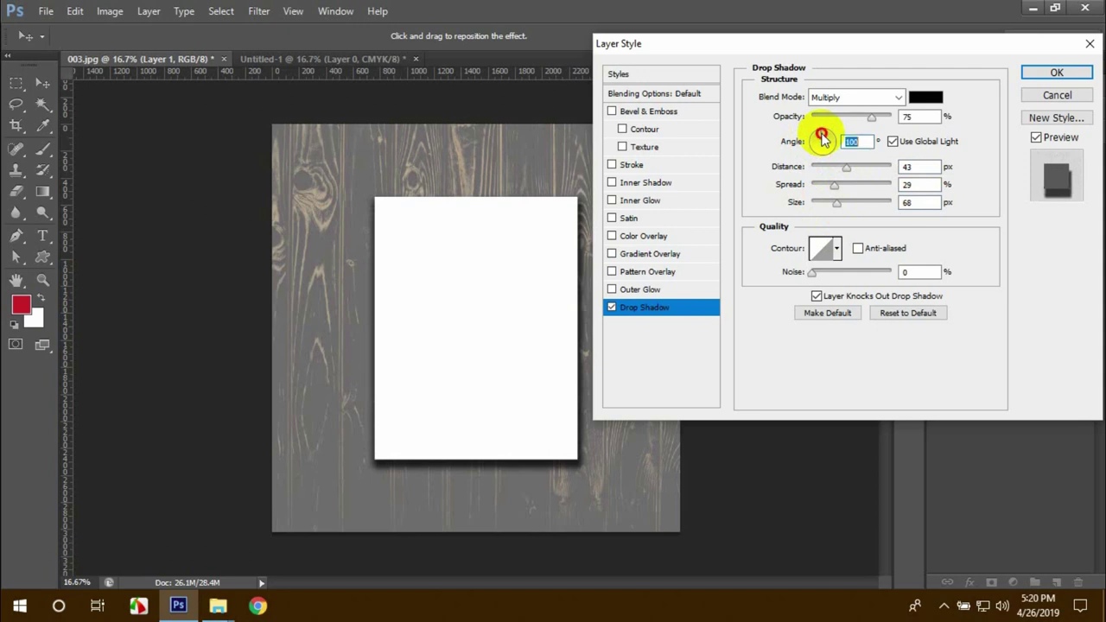
left_click_drag(837, 202, 821, 211)
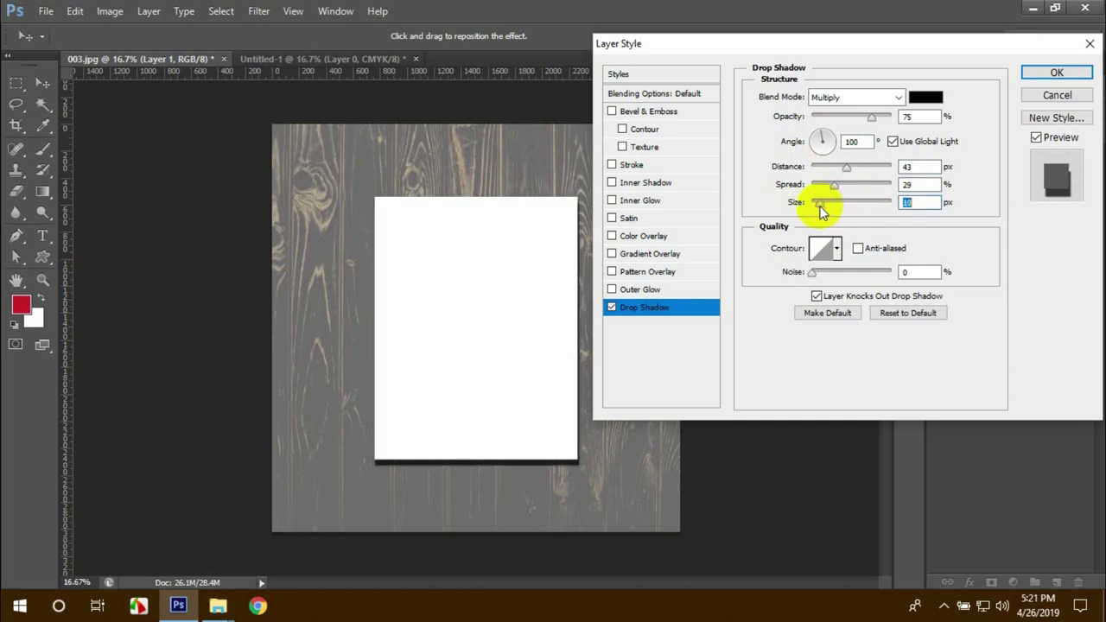
left_click_drag(823, 202, 828, 168)
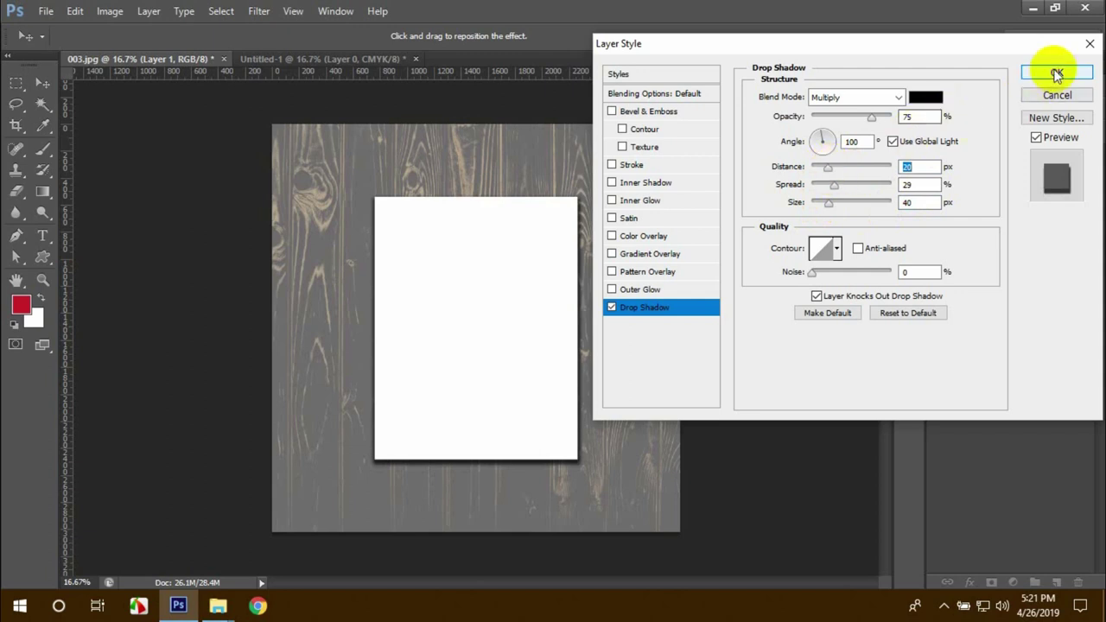
left_click(1056, 75)
Create a layer from Layer 1's Drop Shadow effect and accept the warning
right_click(1001, 166)
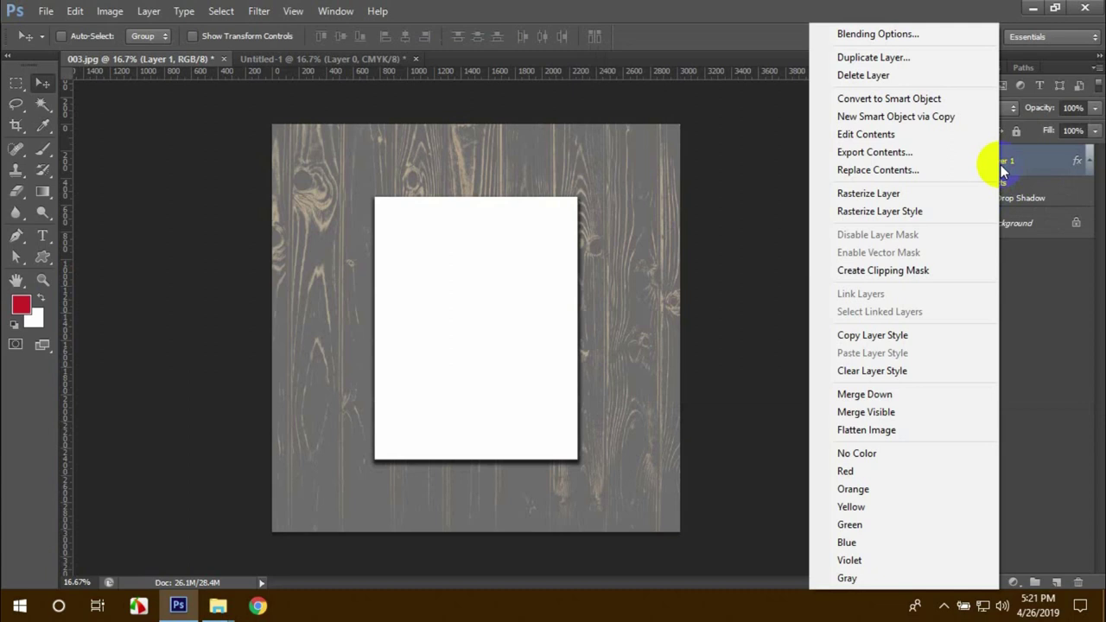
left_click(1033, 202)
right_click(1036, 203)
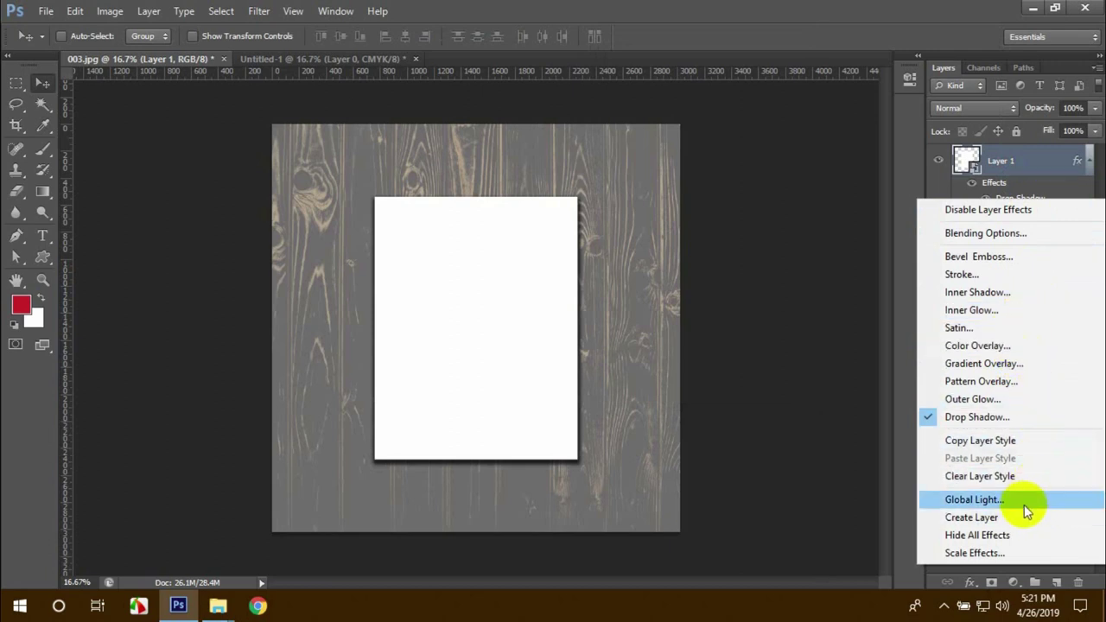
left_click(909, 8)
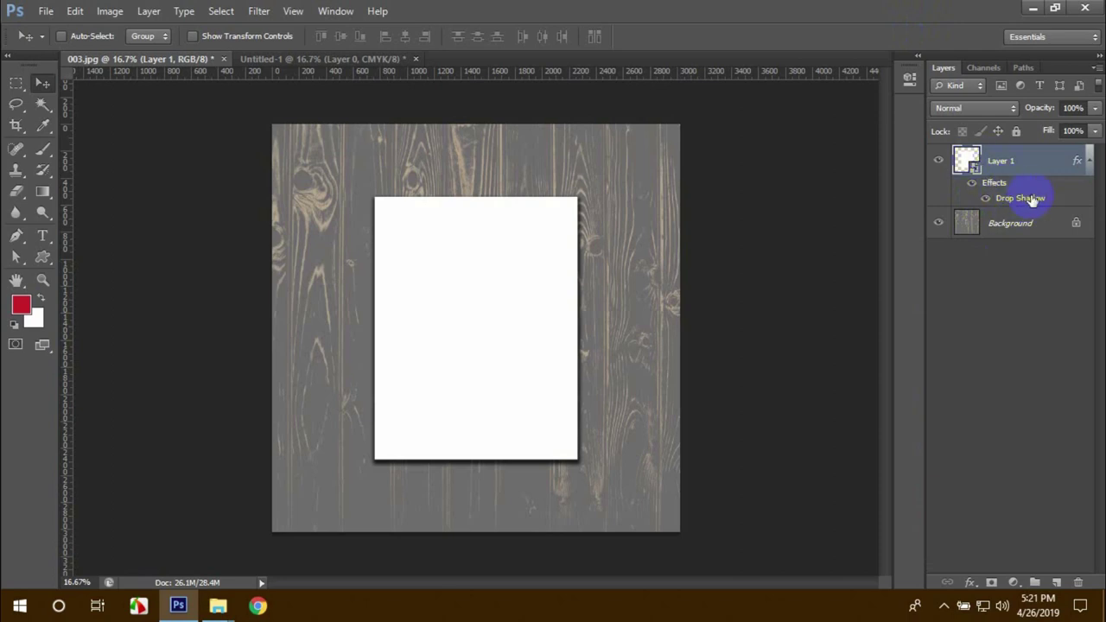
right_click(1023, 200)
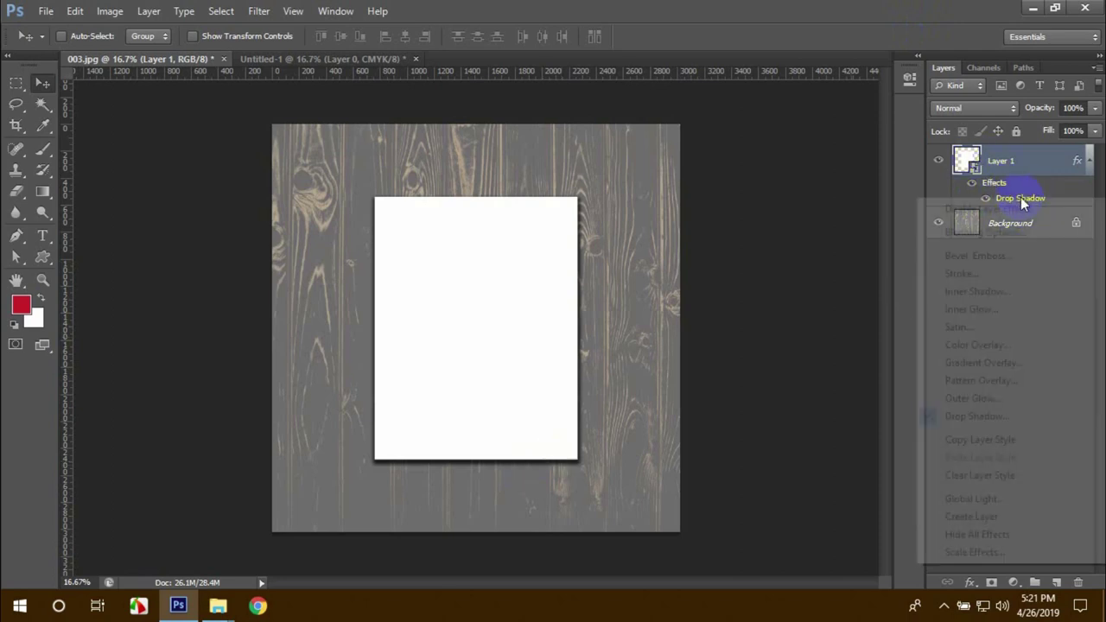
left_click(1019, 518)
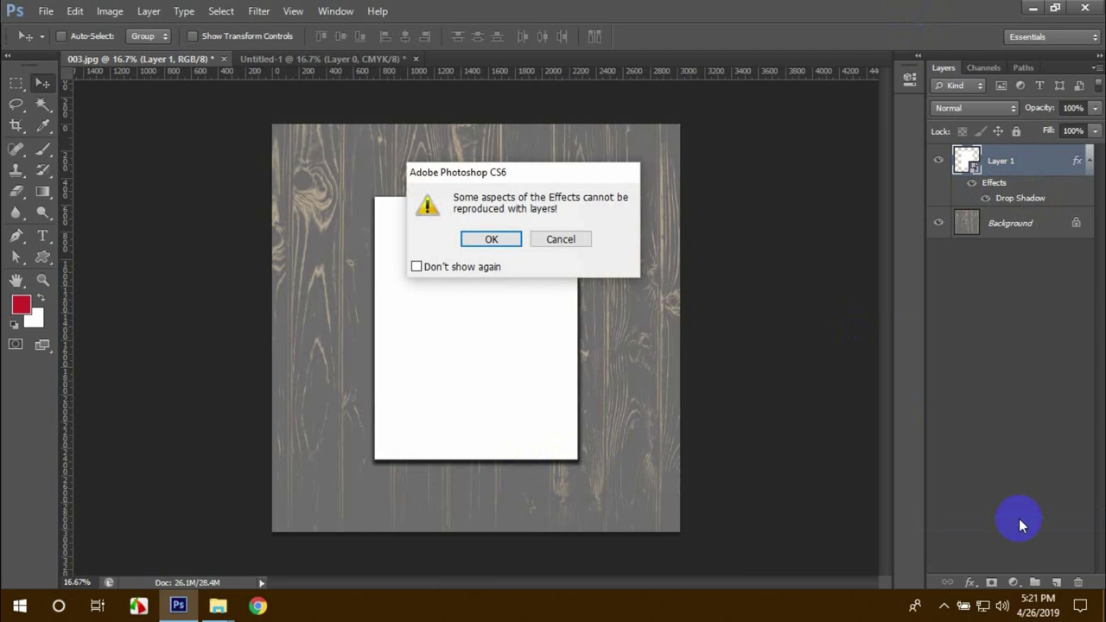
left_click(492, 239)
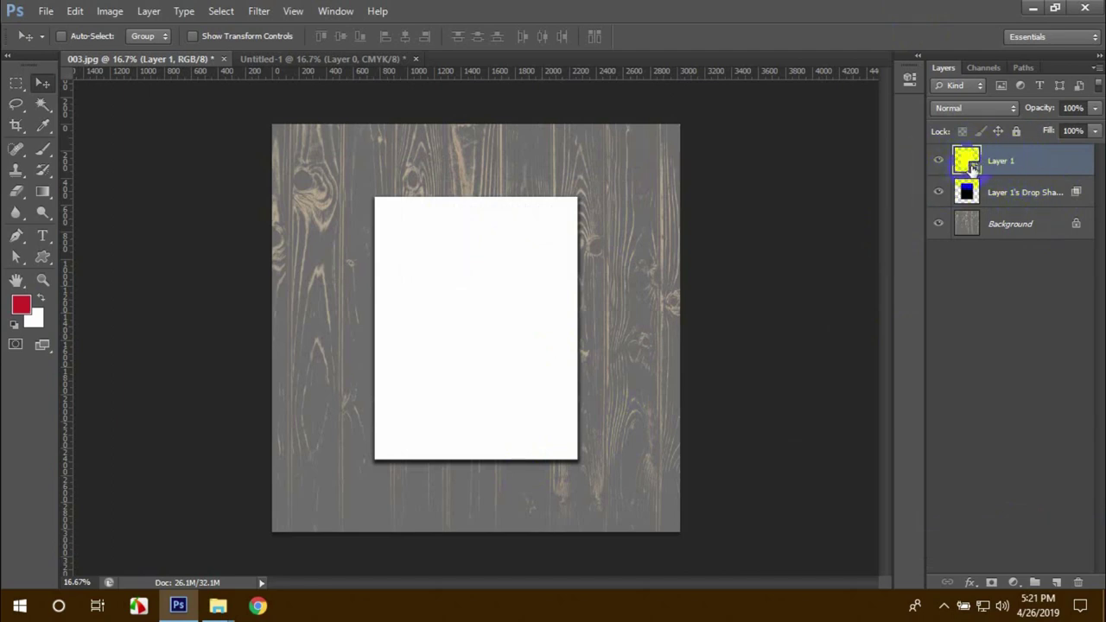
Discard Untitled-1 and place the shadow layer in a collapsed group named 'Effect'
left_click(416, 59)
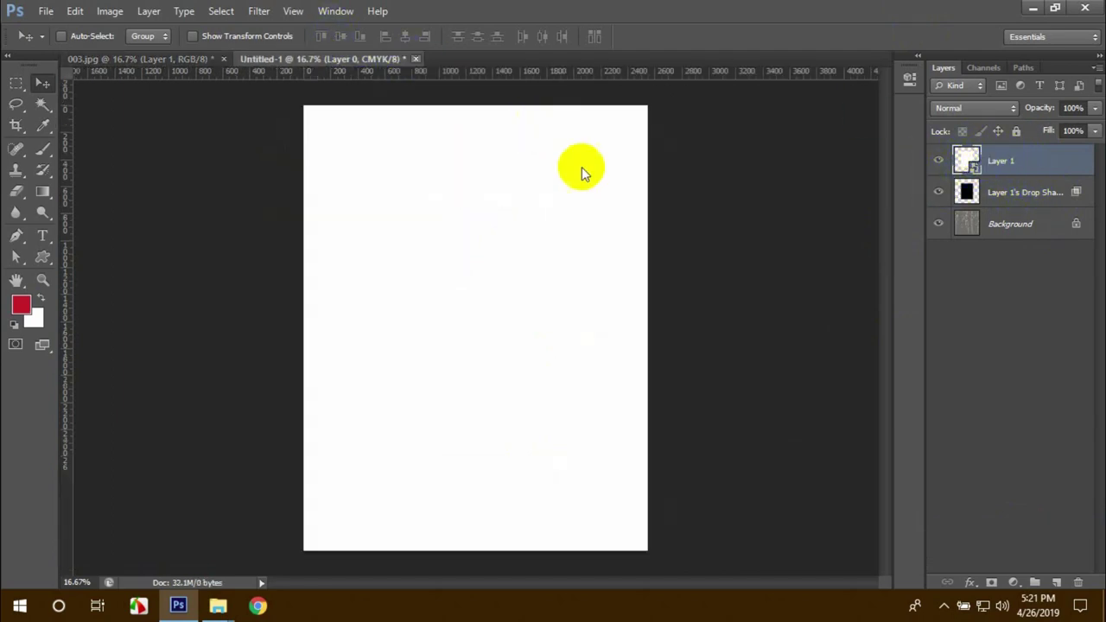
left_click(556, 239)
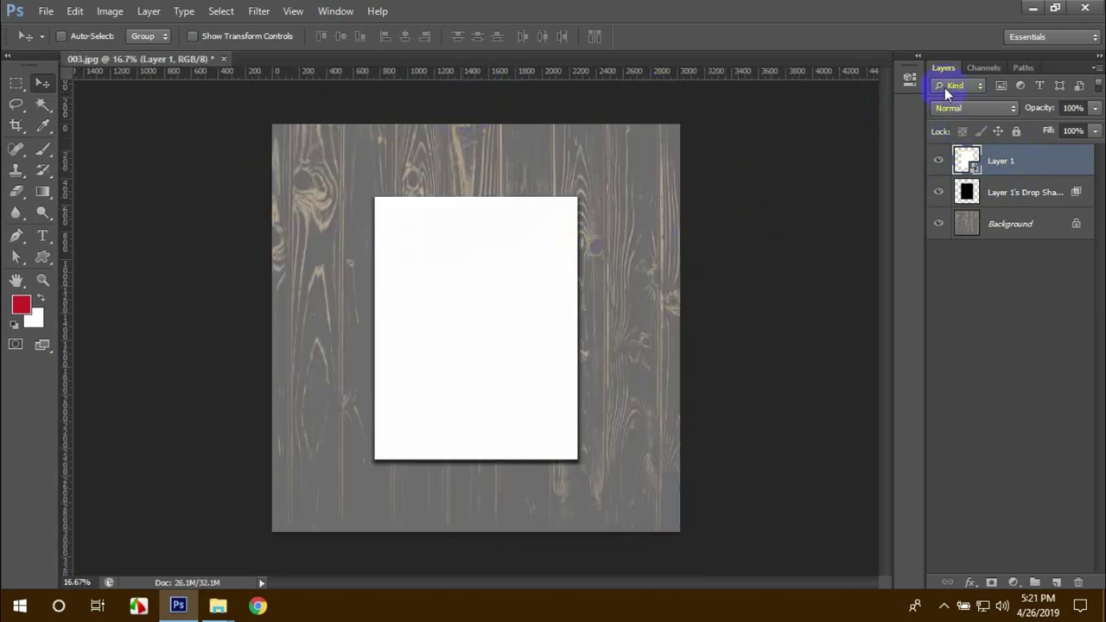
left_click(1021, 202)
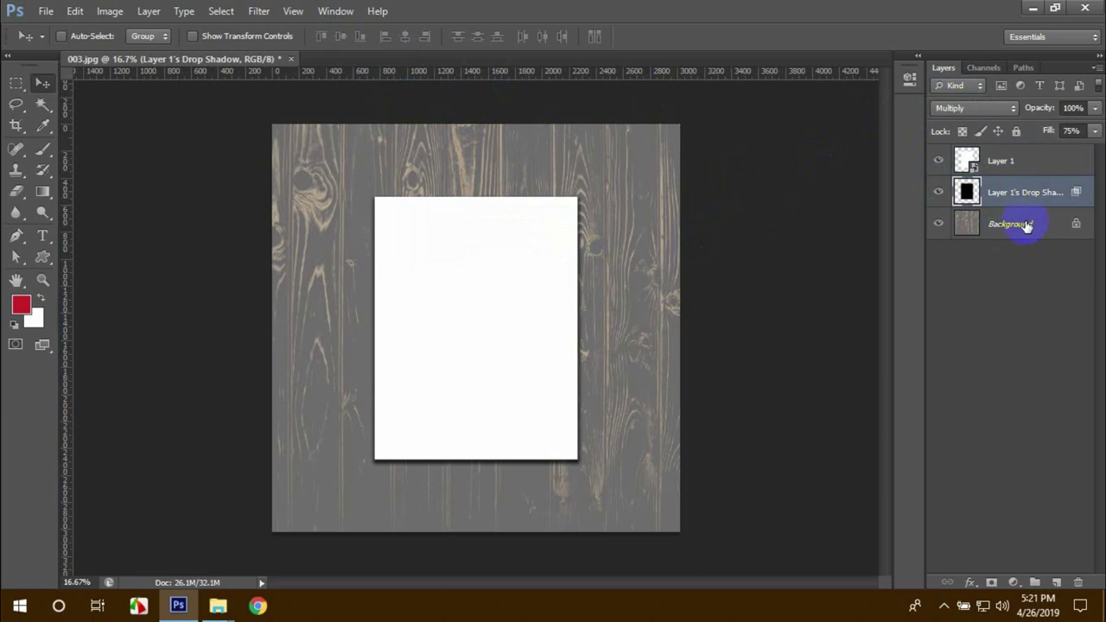
key("ctrl+g")
double_click(1005, 186)
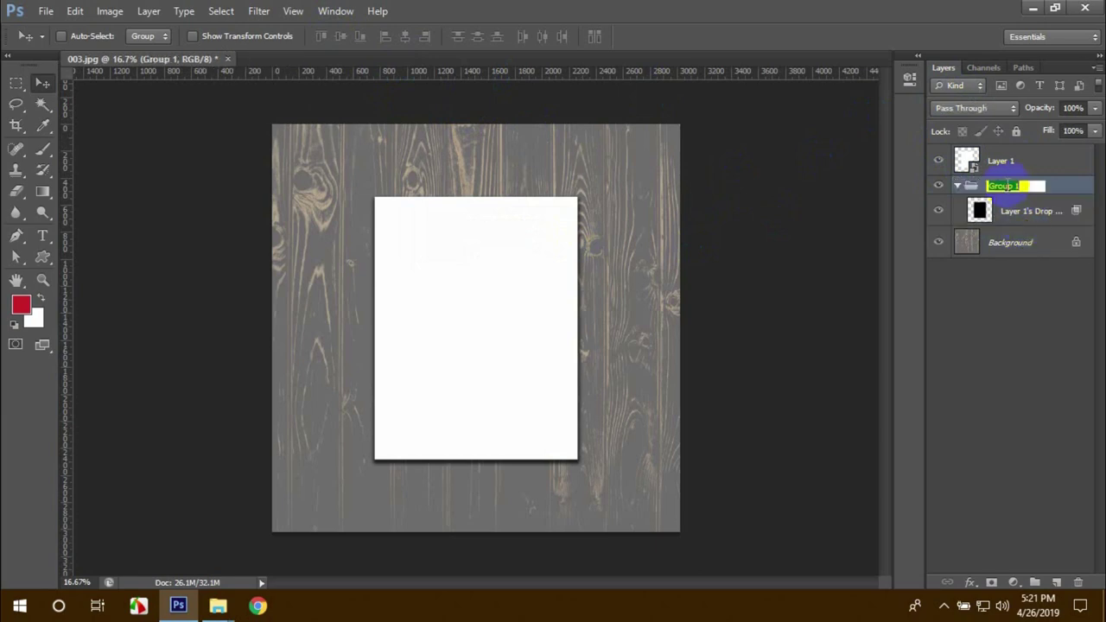
type("Effec")
type("t")
key("Return")
left_click(968, 187)
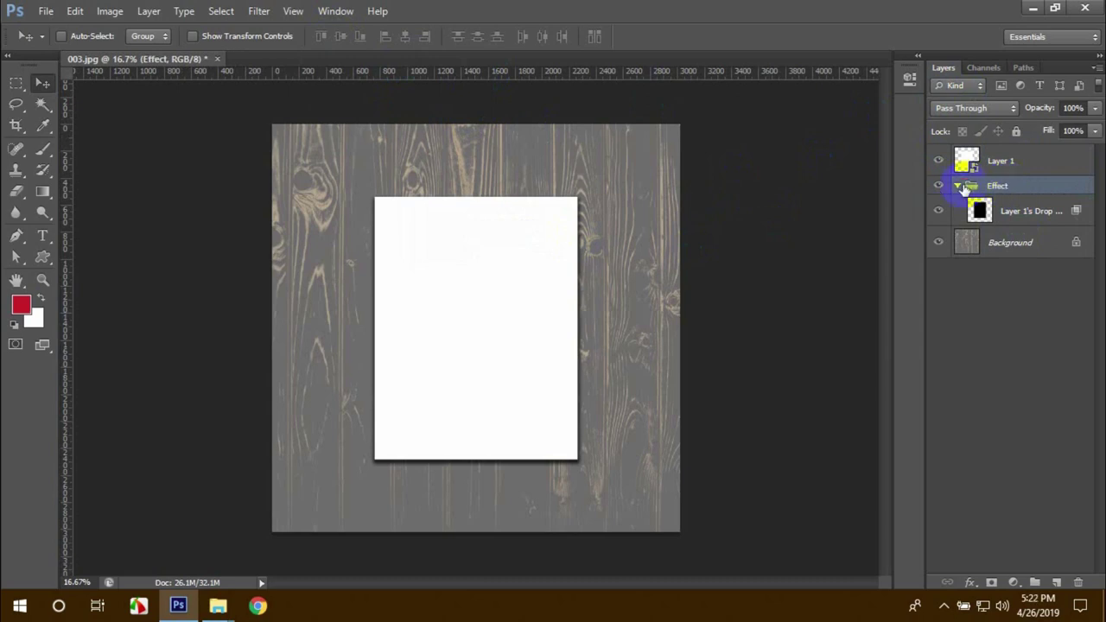
left_click(958, 187)
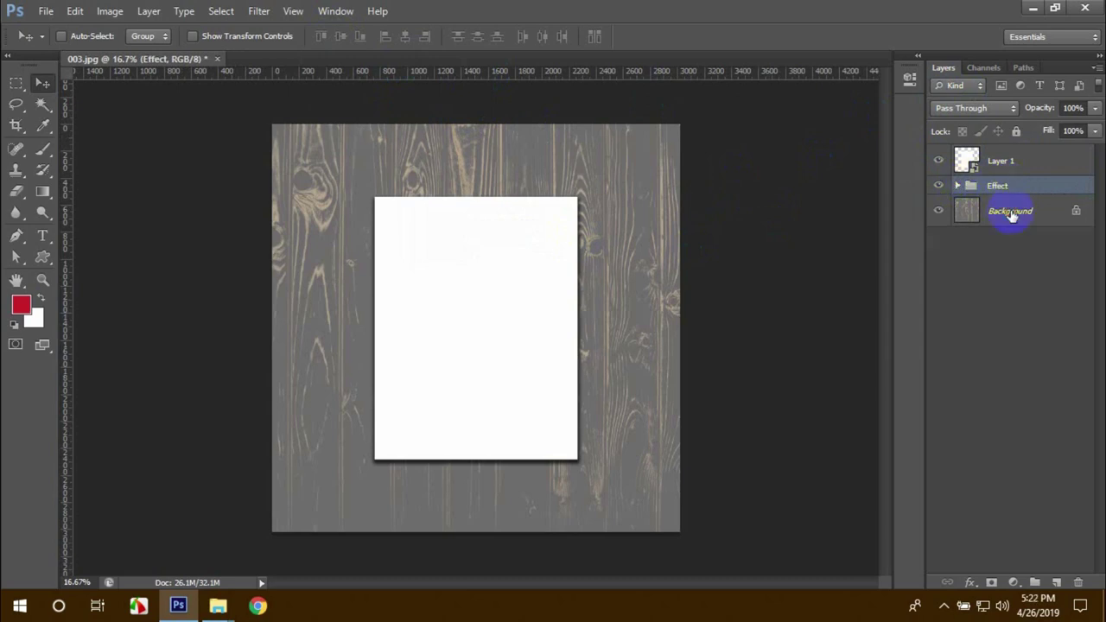
Add a Brightness/Contrast layer at about -69 brightness above the wood, inside the Effect group
left_click(1013, 214)
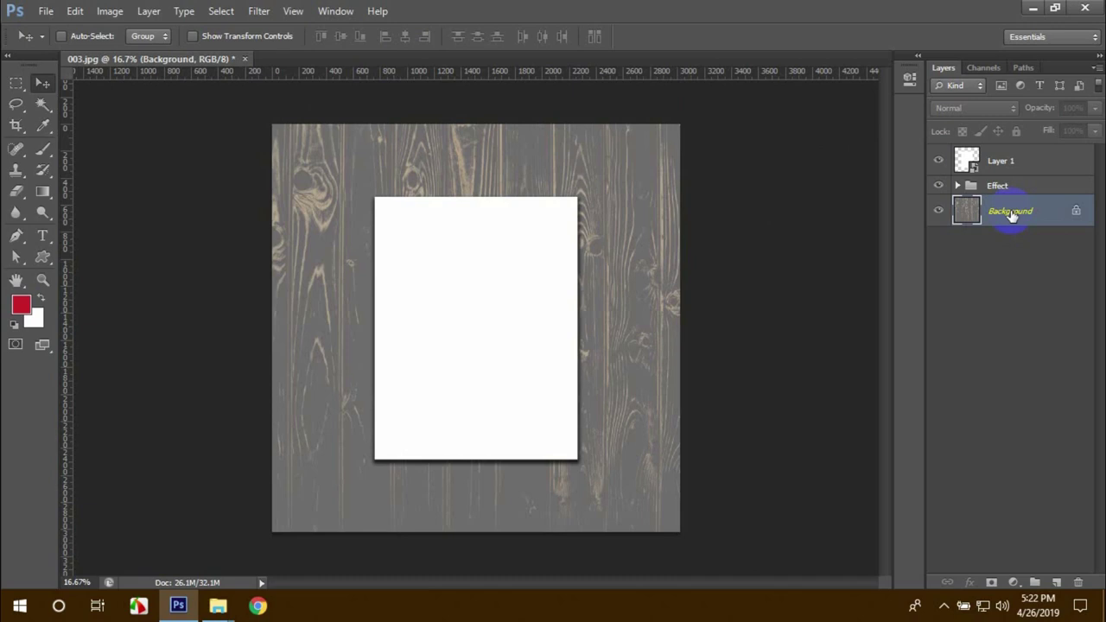
left_click(1014, 583)
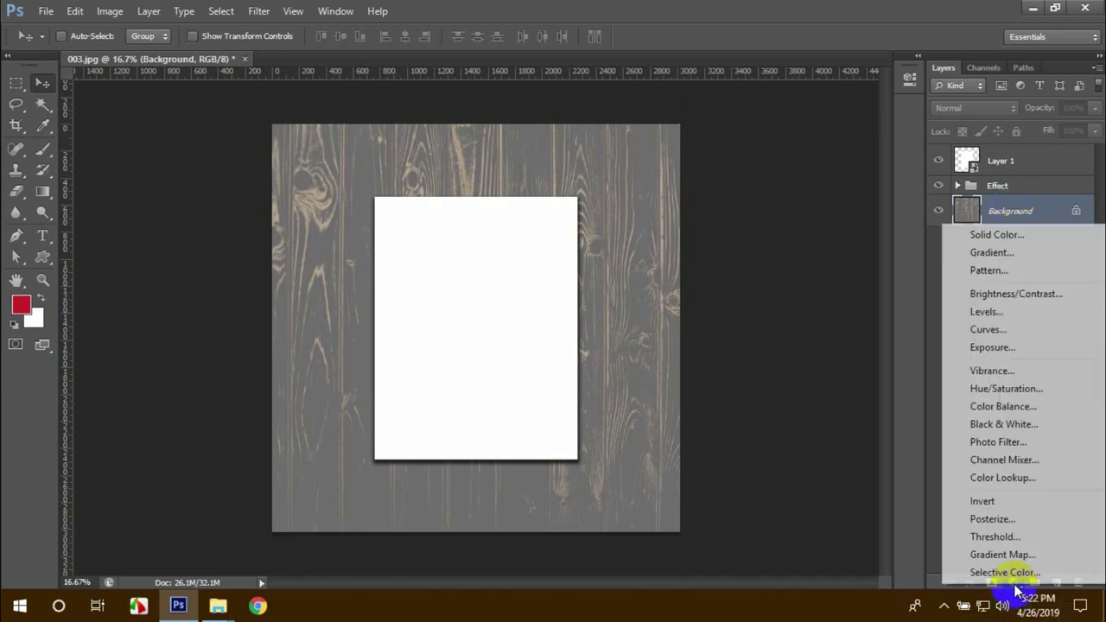
left_click(1020, 295)
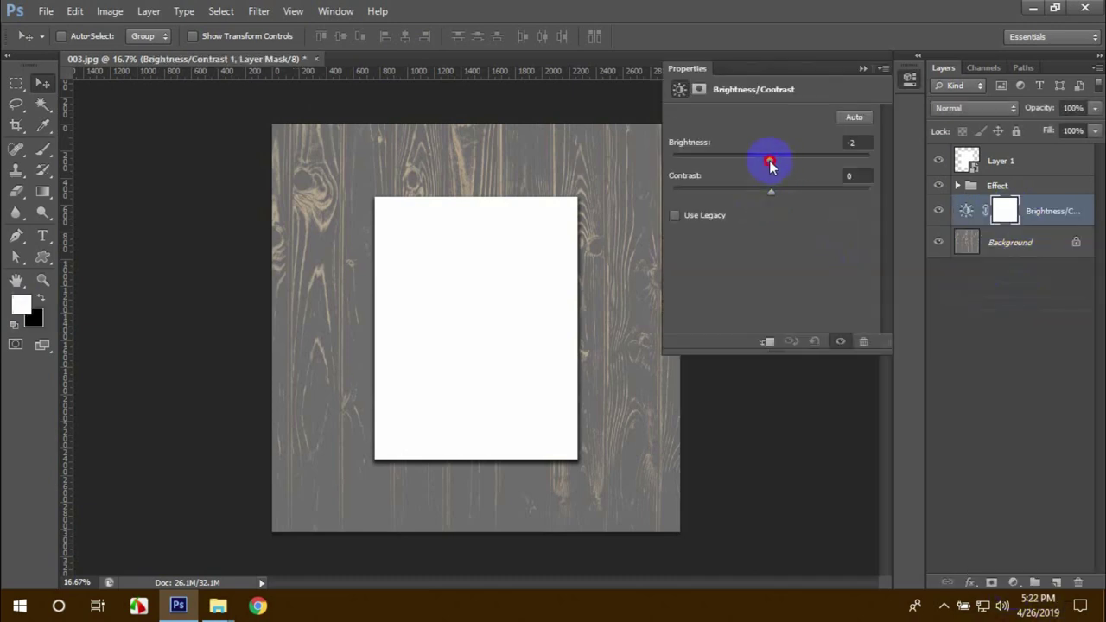
left_click_drag(770, 164, 736, 164)
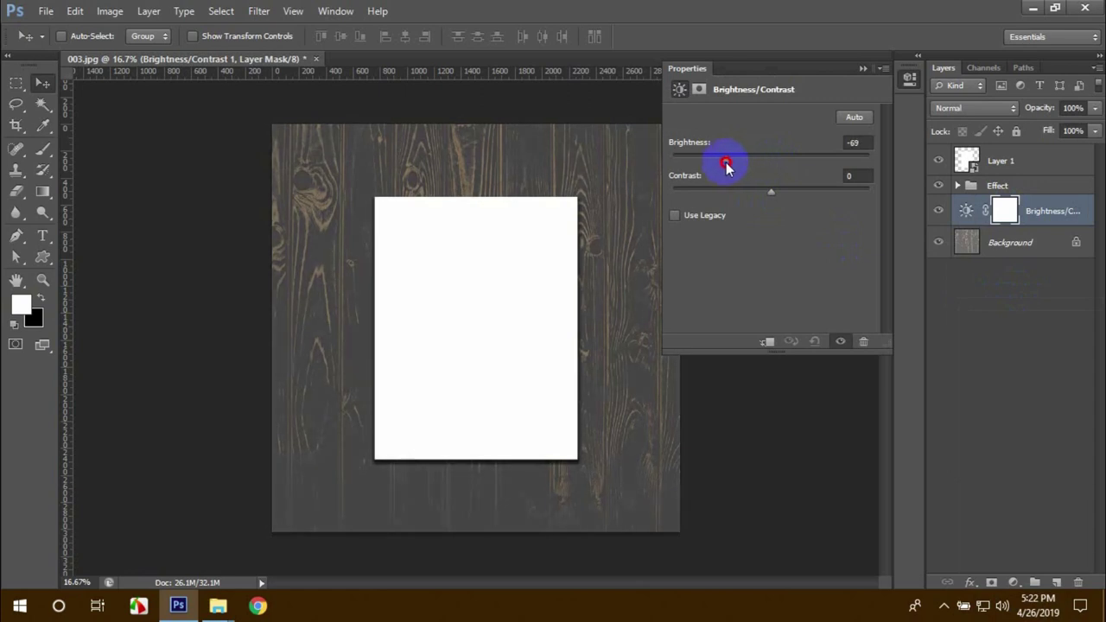
left_click(862, 67)
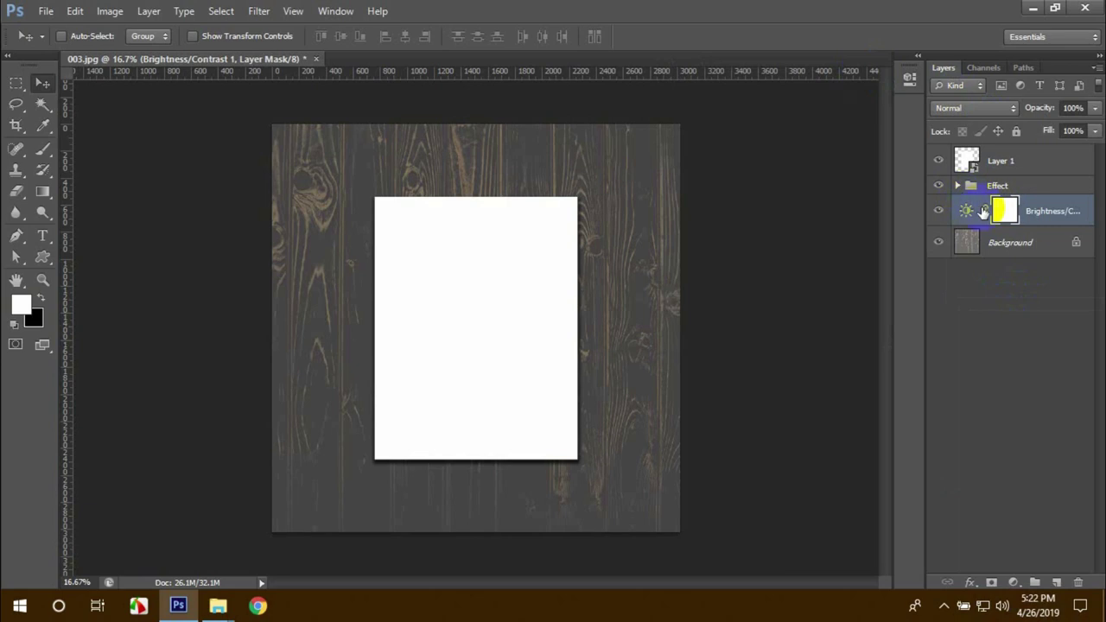
left_click_drag(984, 212, 1042, 187)
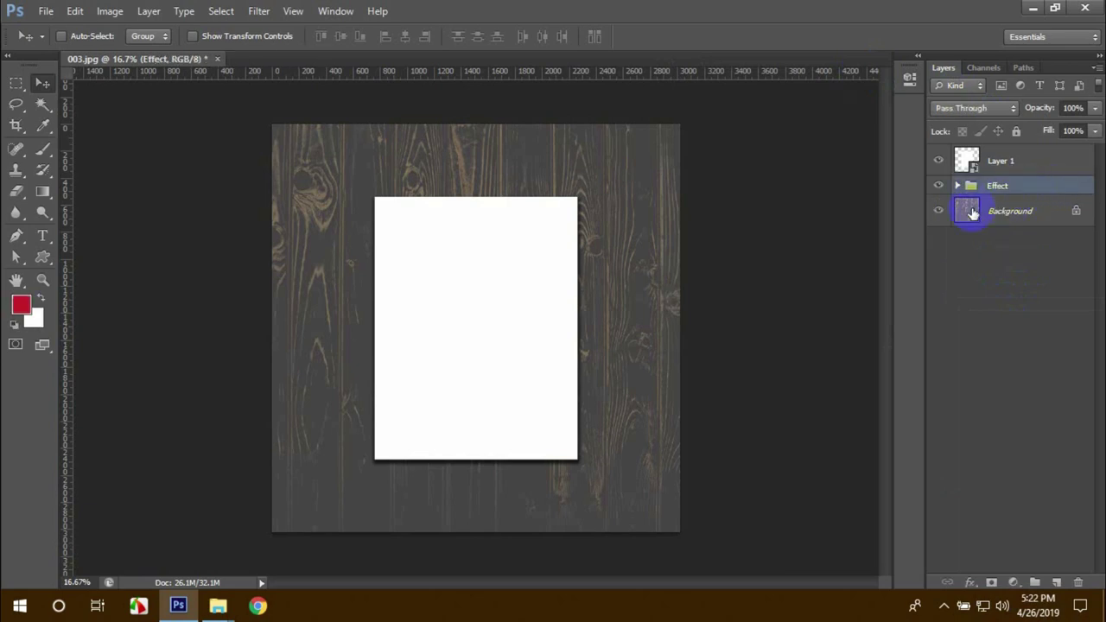
Rename the Layer 1 paper smart object to 'Your Design'
left_click(1001, 161)
double_click(1001, 161)
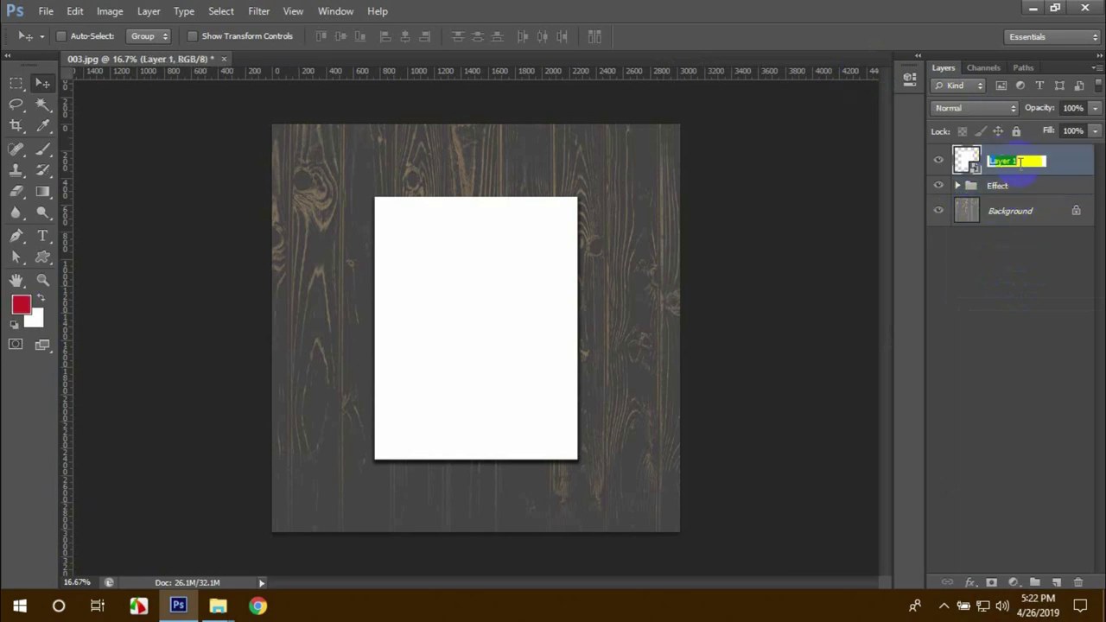
left_click_drag(1039, 161, 974, 161)
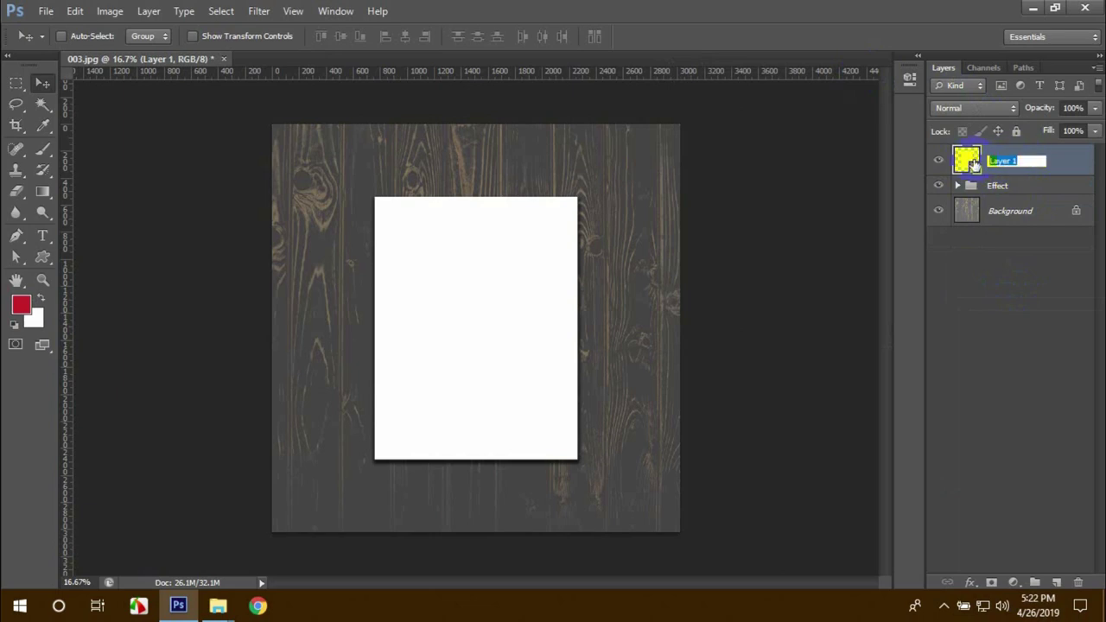
type("Your Design")
key("Return")
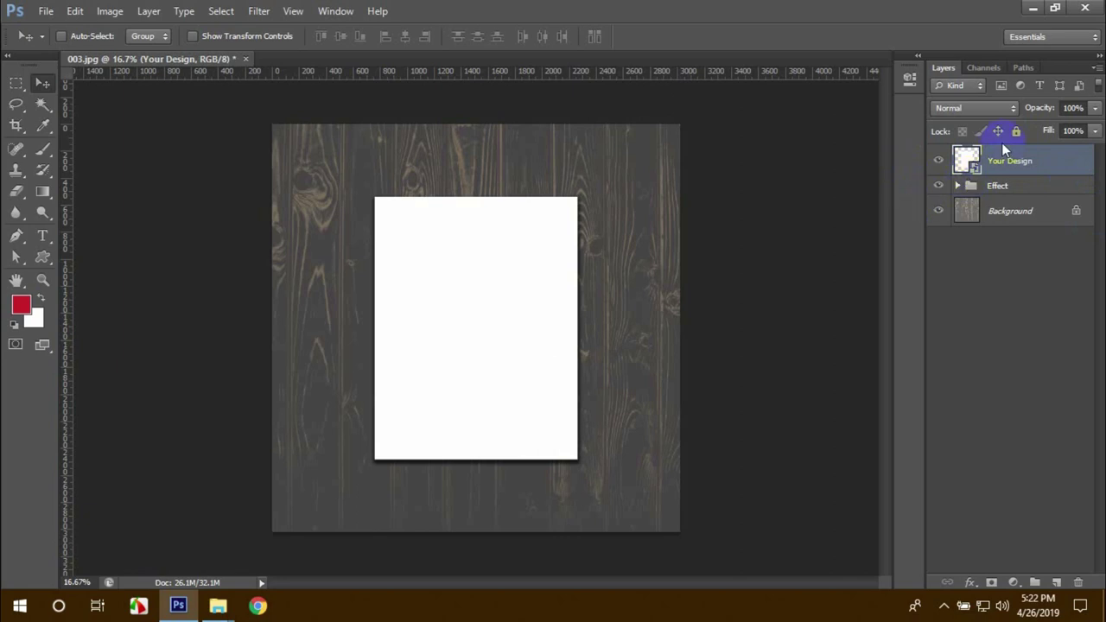
left_click(127, 123)
Open Red.psd from the Jahi/Flyer folder, dismissing the missing-fonts warning
left_click(48, 10)
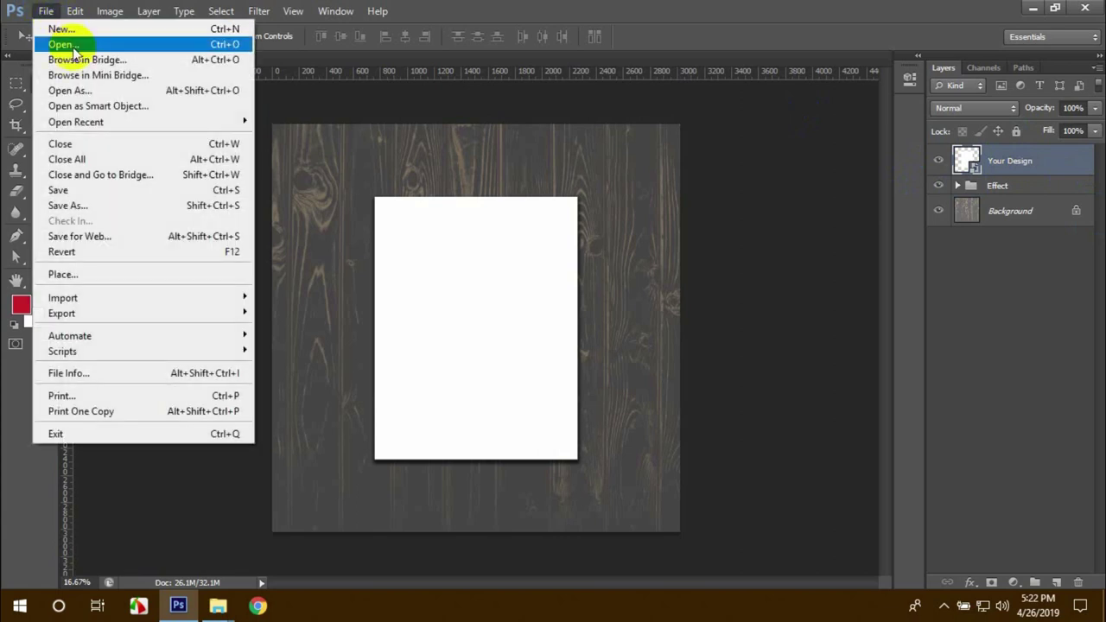
left_click(54, 42)
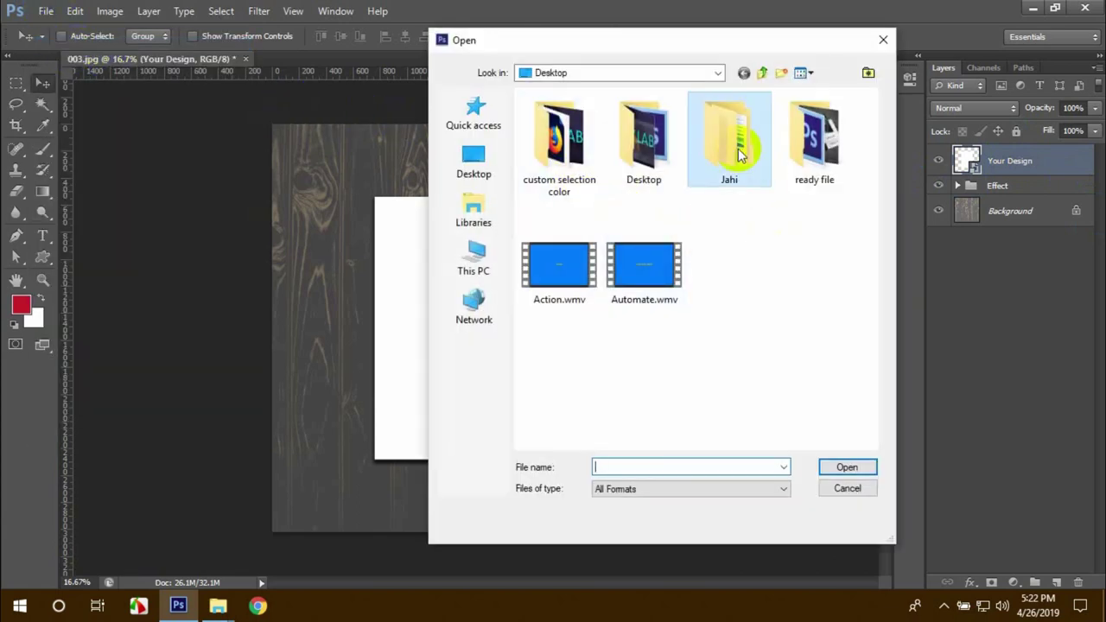
double_click(738, 149)
double_click(554, 147)
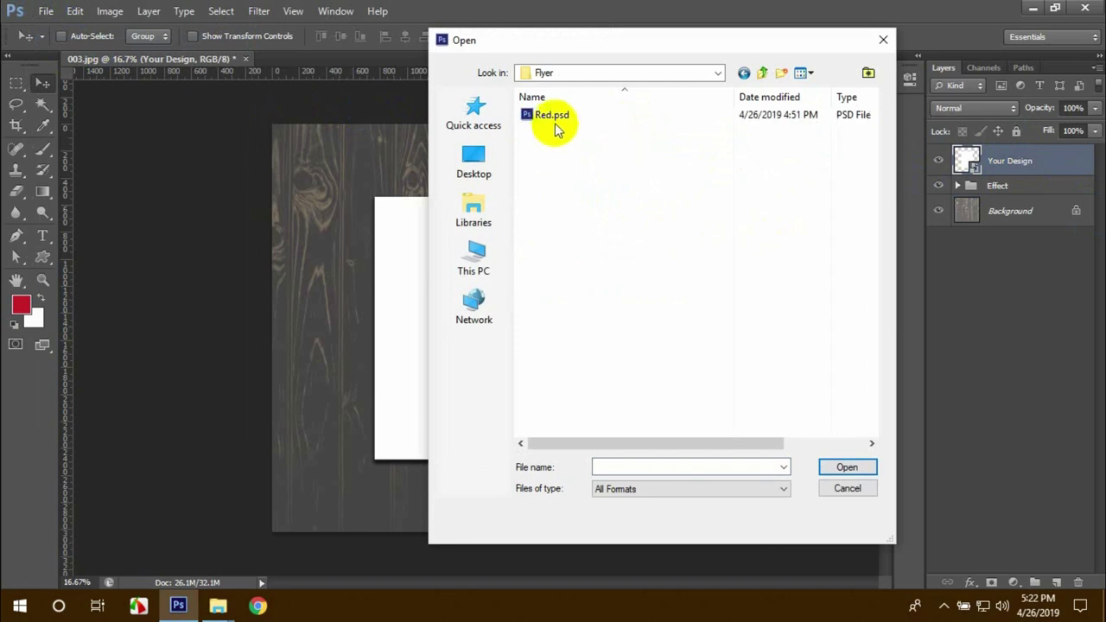
double_click(562, 115)
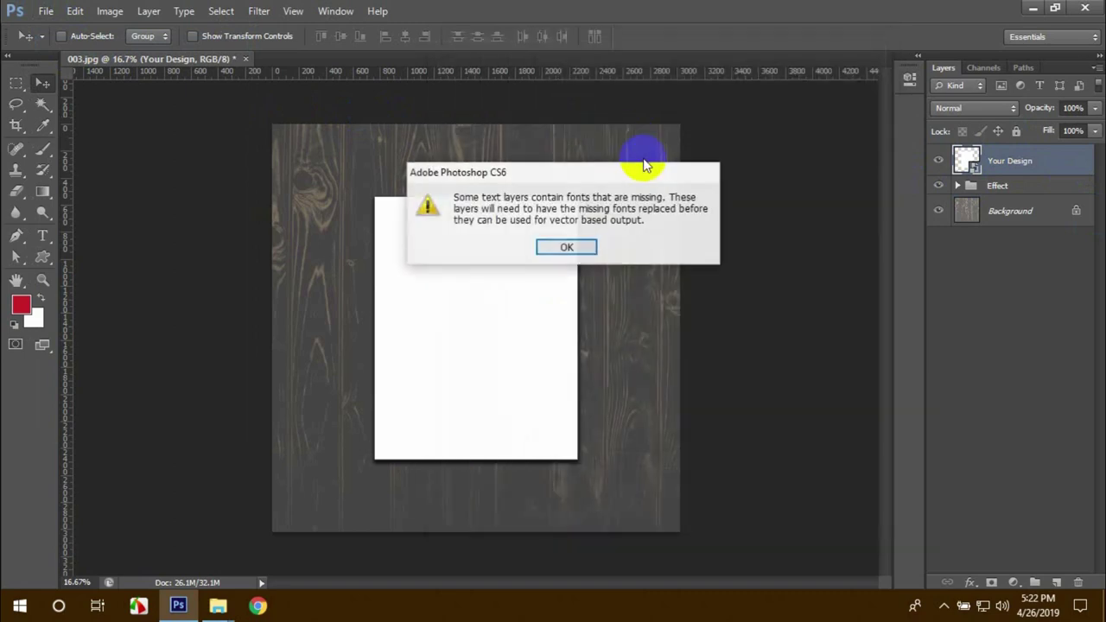
left_click(565, 248)
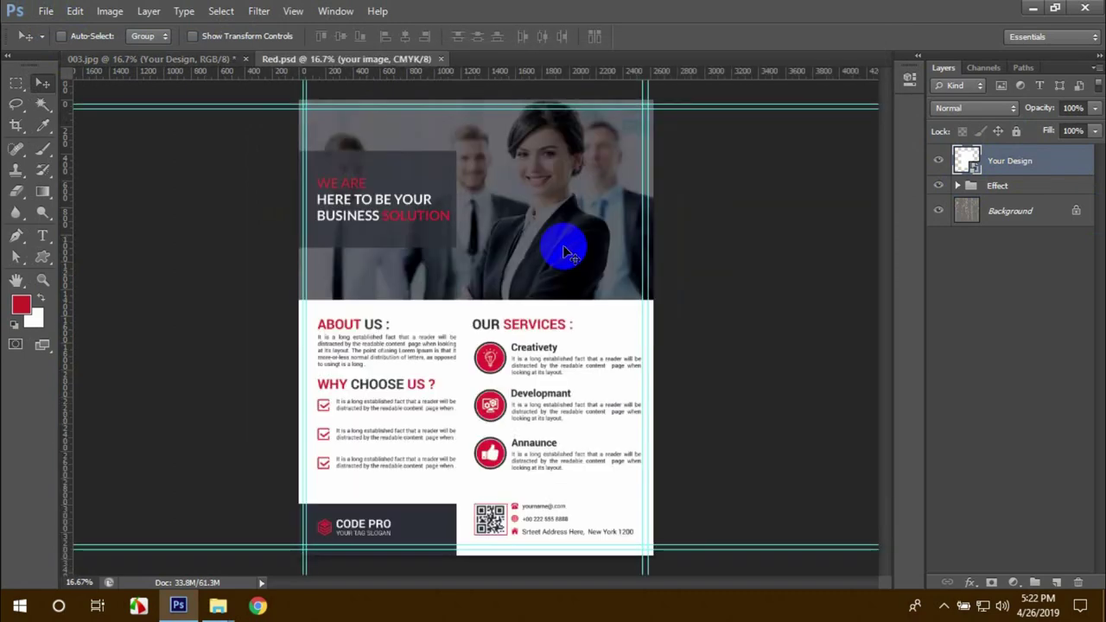
Select the flyer's Image group and whole canvas, then return to 003.jpg
left_click(959, 266)
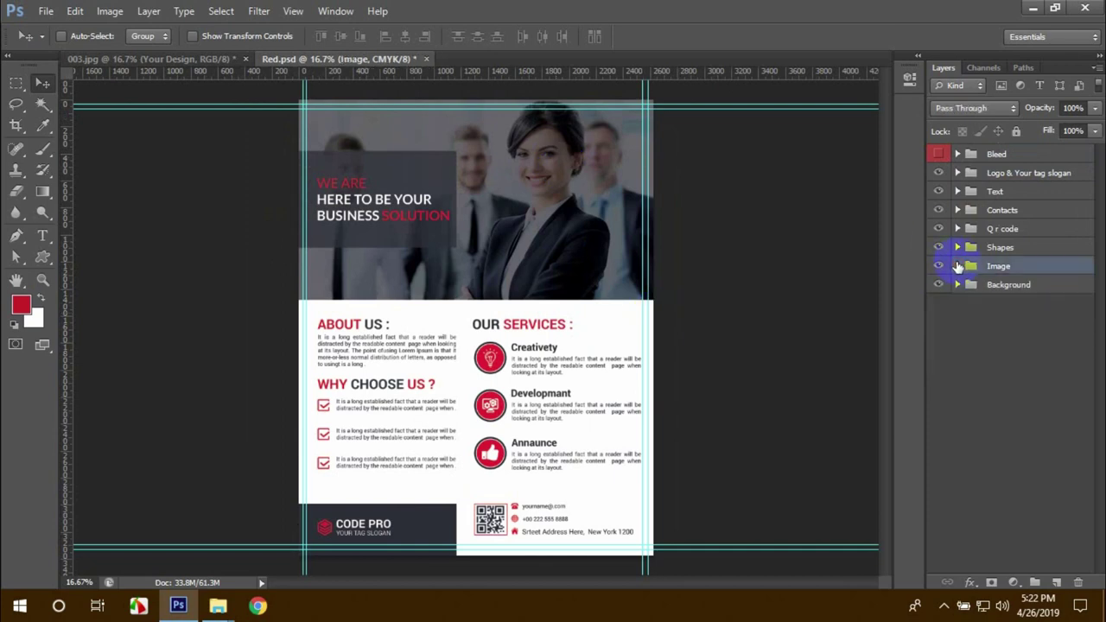
key("ctrl+a")
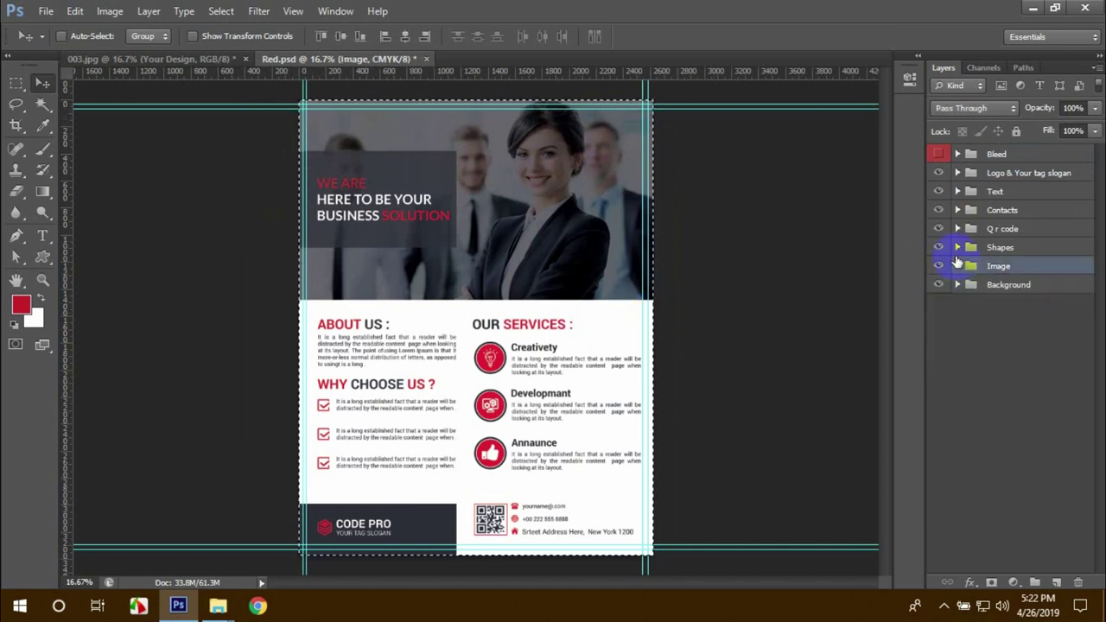
left_click(224, 62)
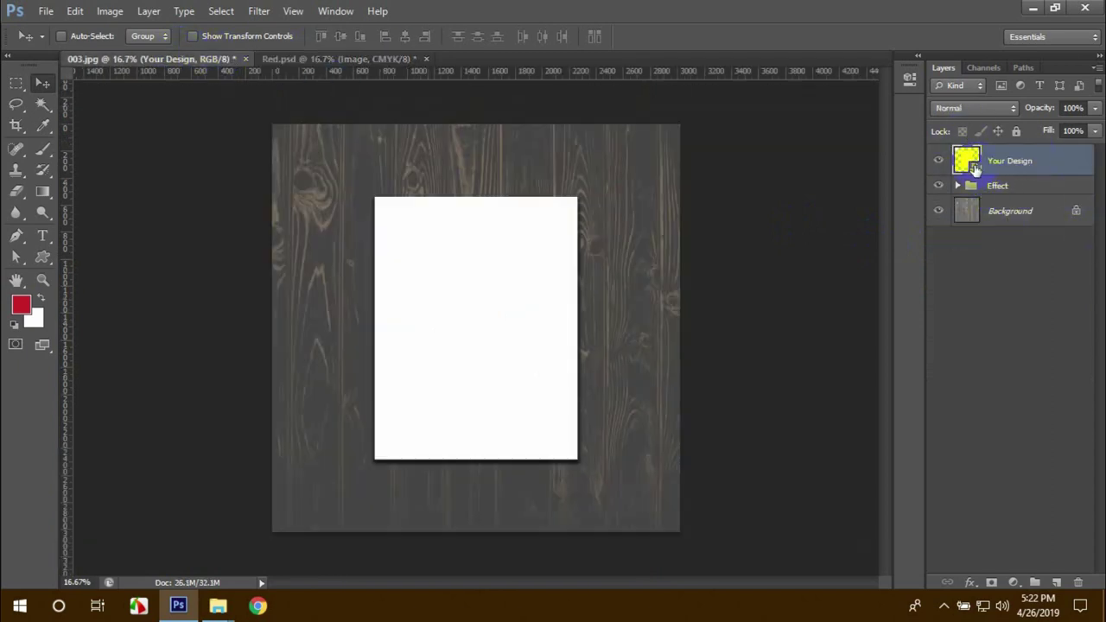
Paste the Red.psd flyer into the Your Design smart object and scale it to fill the page
double_click(975, 165)
key("ctrl+v")
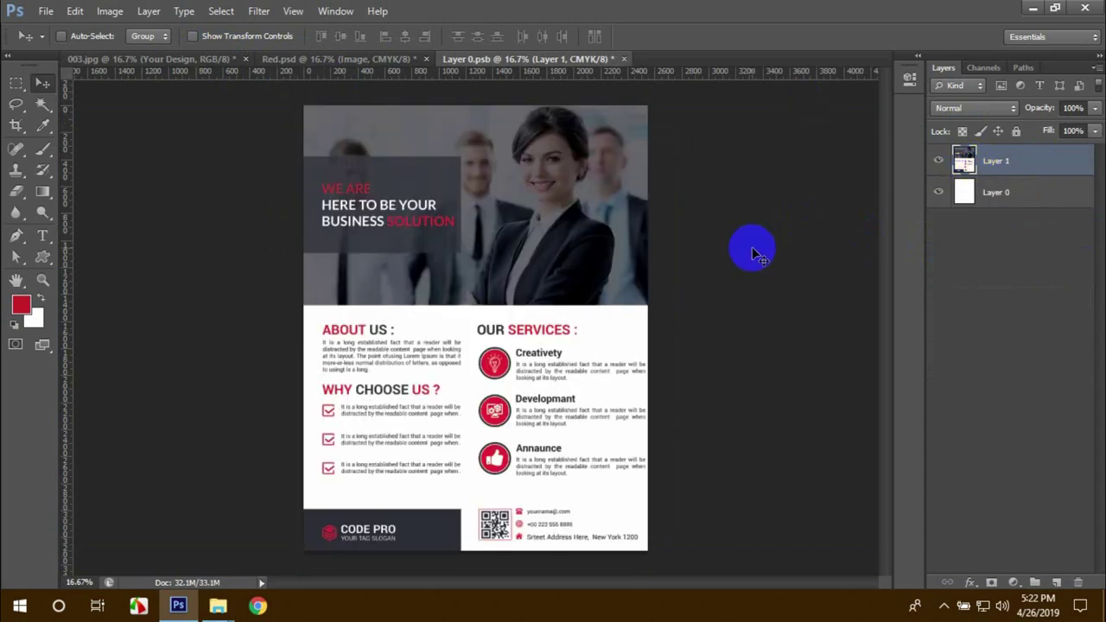
key("ctrl+t")
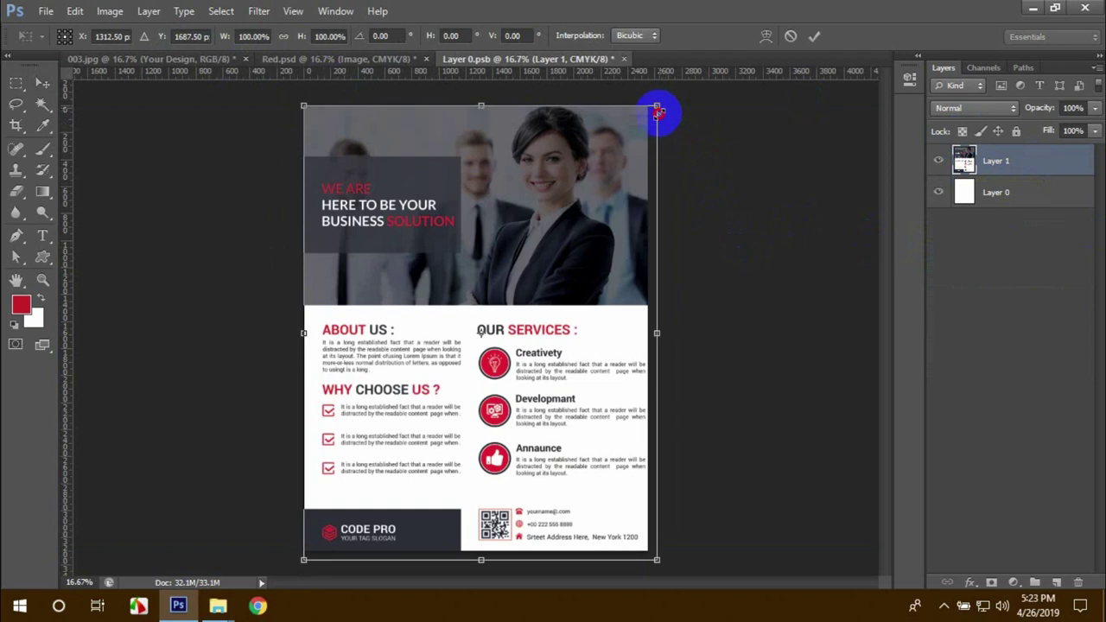
left_click_drag(656, 109, 592, 213)
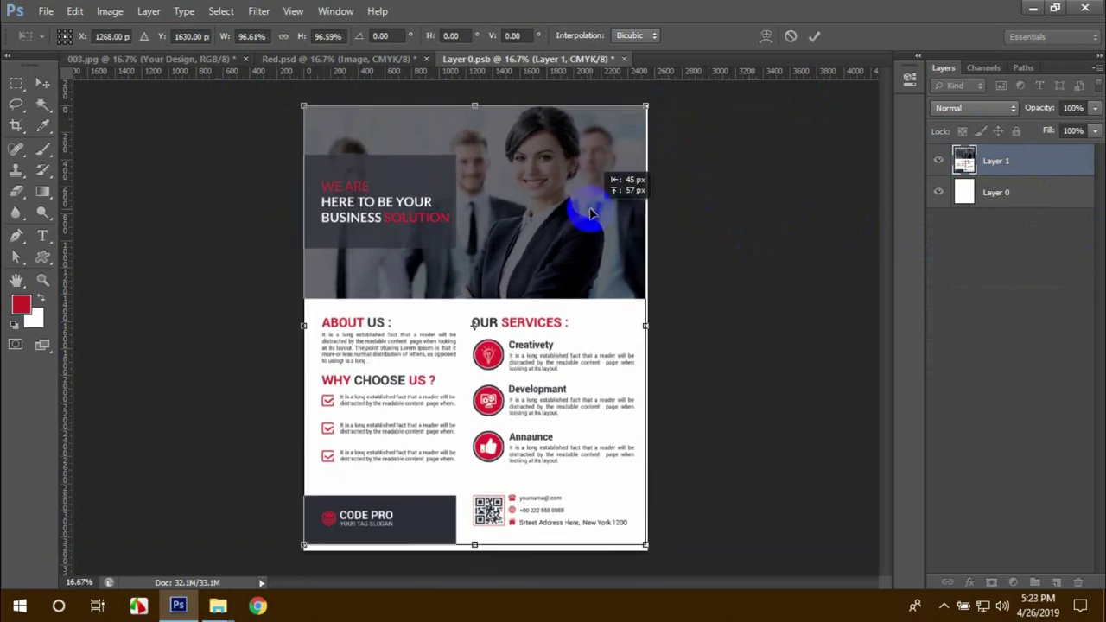
left_click_drag(647, 545, 651, 548)
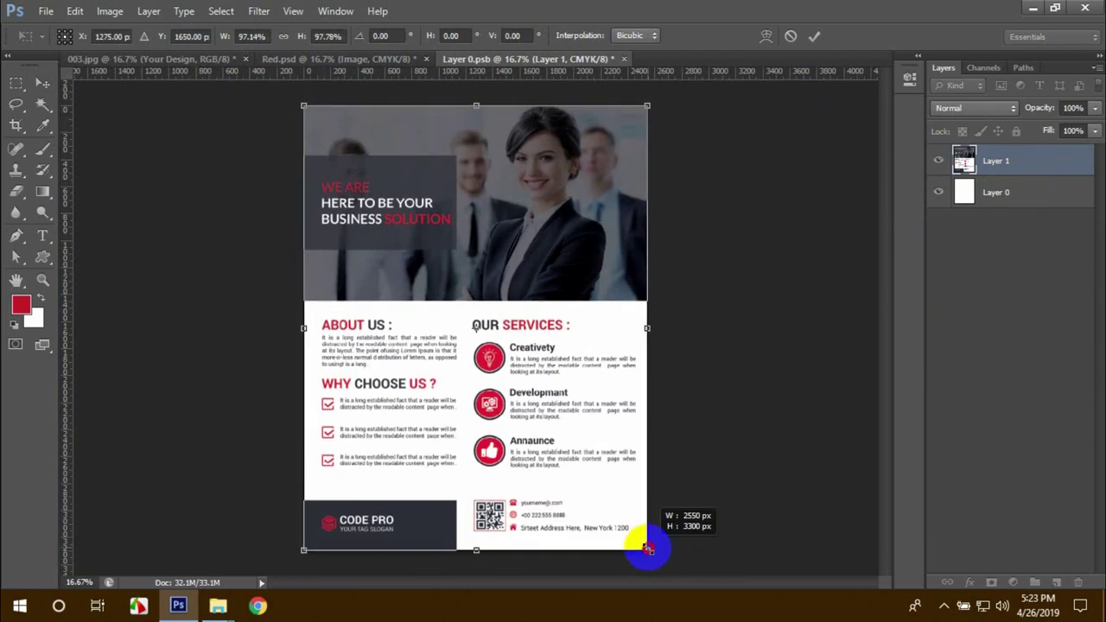
key("Return")
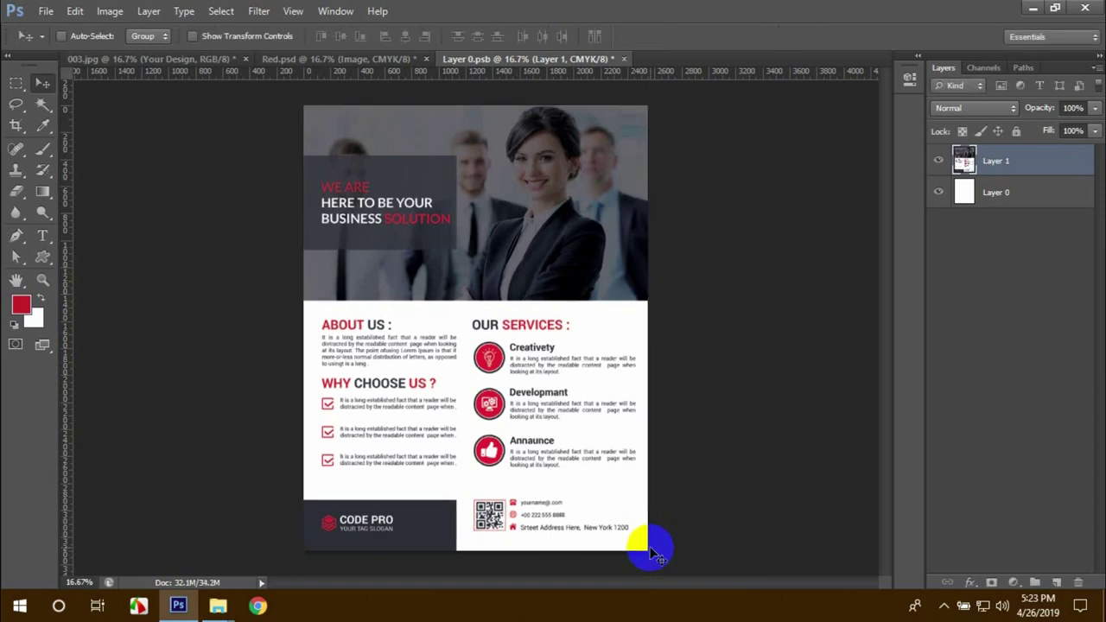
Save the smart object contents and return to the 003.jpg wooden mockup
left_click(45, 10)
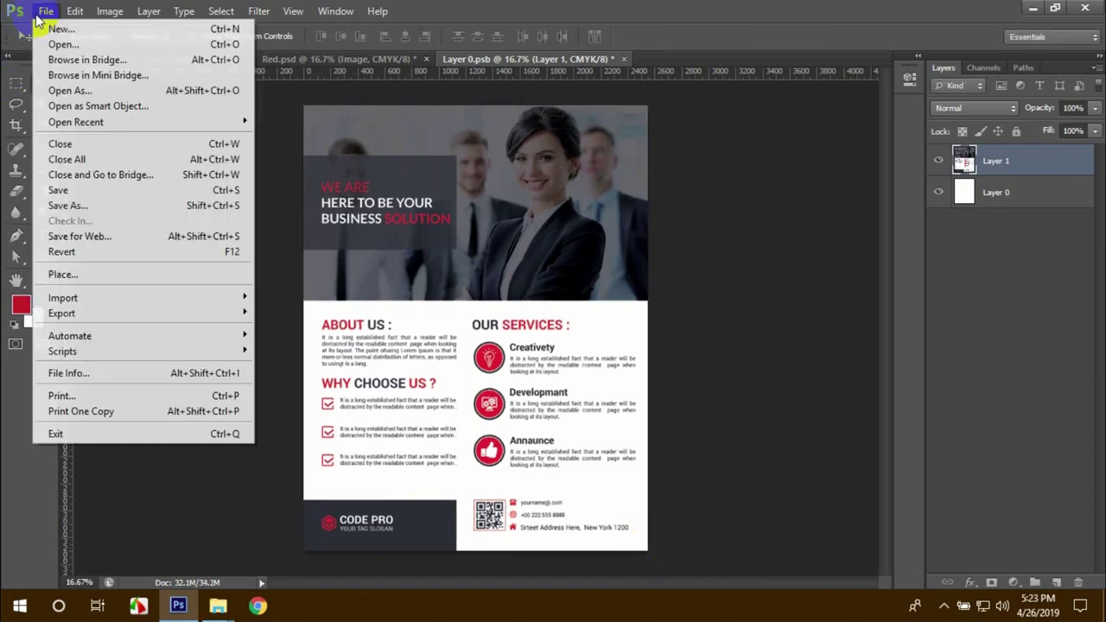
left_click(102, 189)
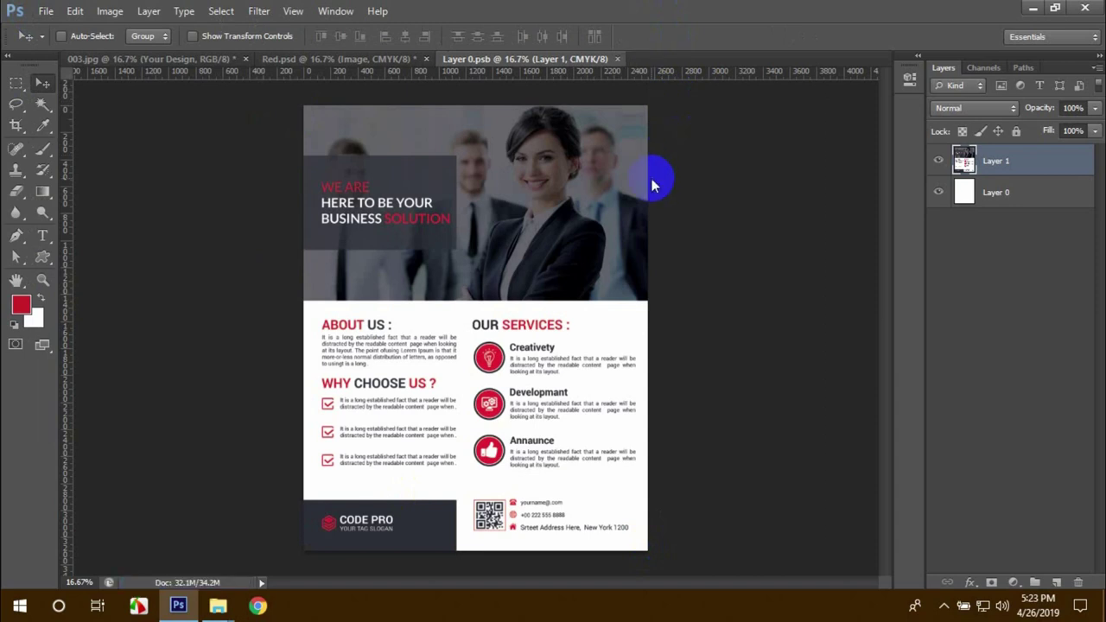
left_click(134, 63)
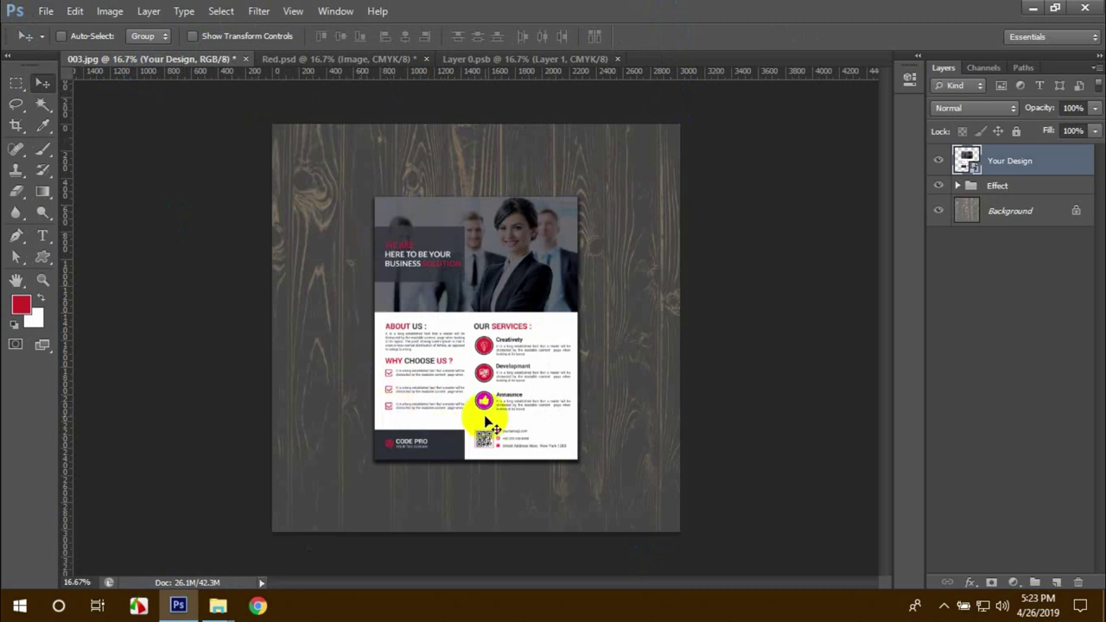
Zoom in on the flyer to check it, then zoom back out to the whole mockup
key("z")
left_click(504, 340)
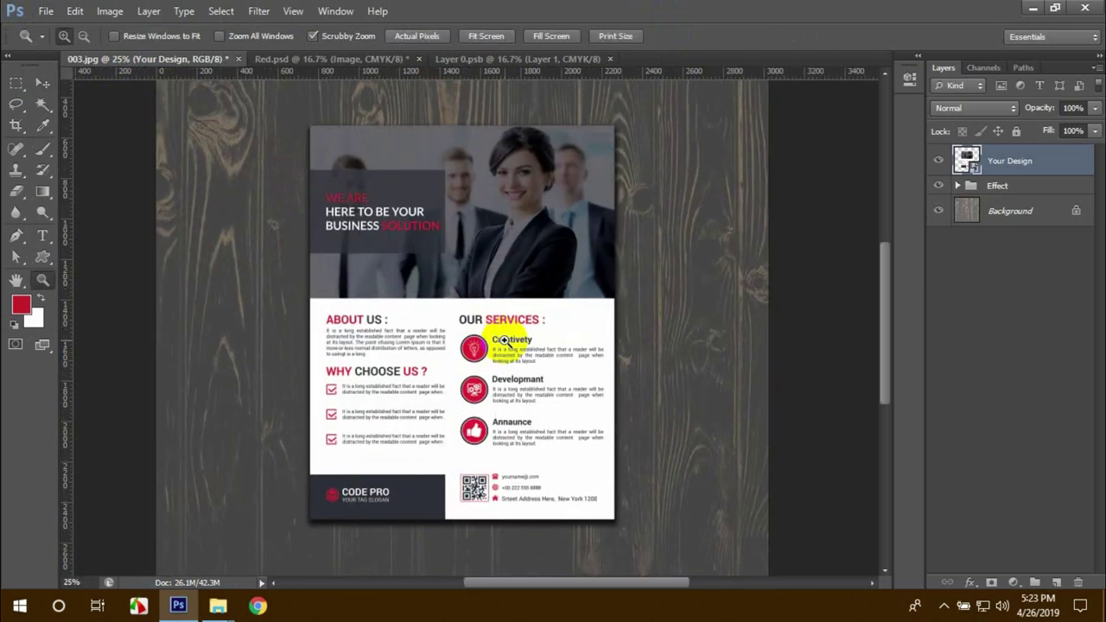
left_click_drag(506, 198, 518, 159)
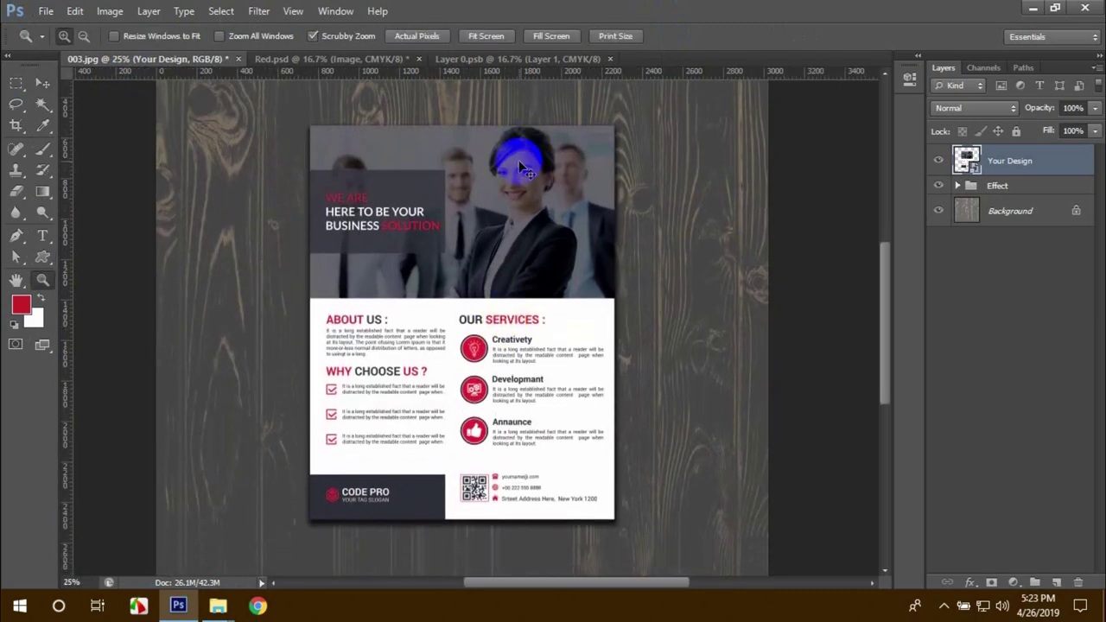
left_click(519, 160, "alt")
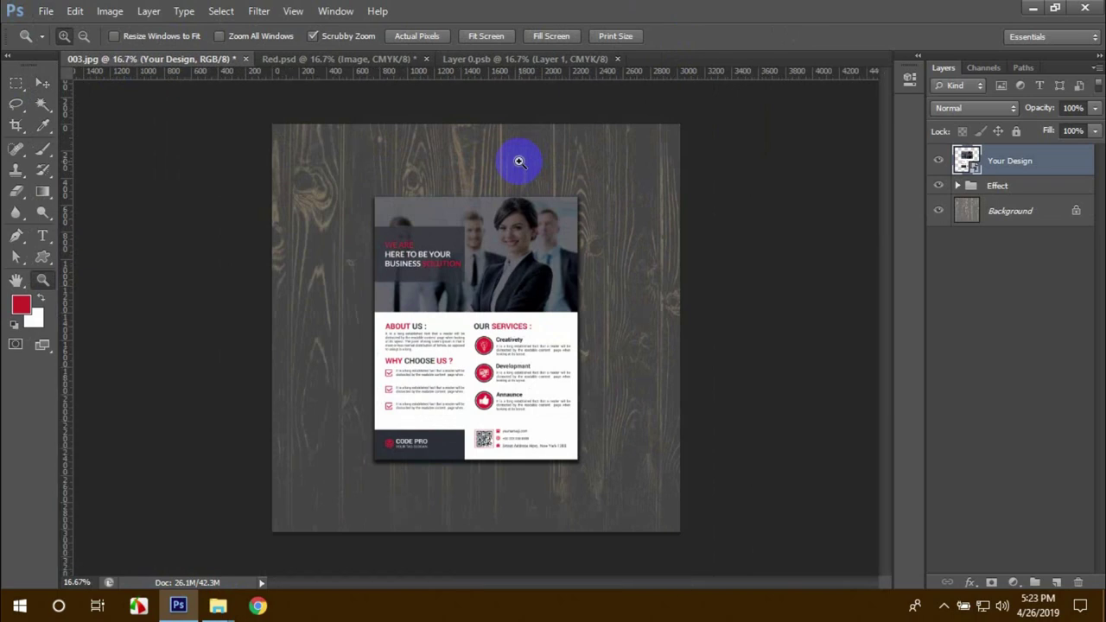
Close the Layer 0.psb smart object and Red.psd without saving changes
left_click(617, 59)
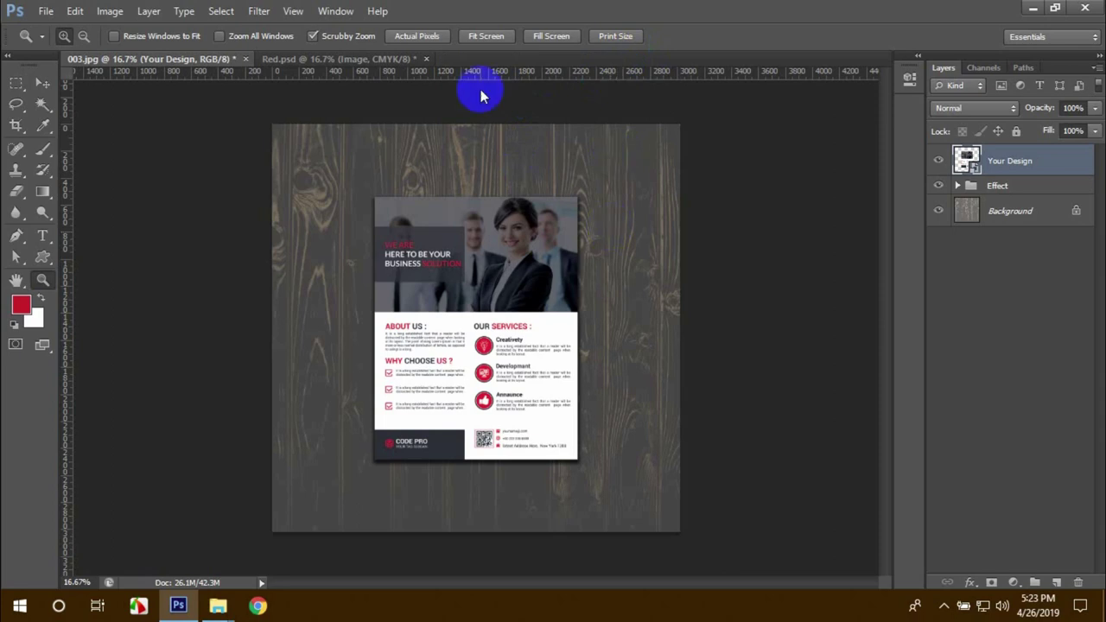
left_click(427, 59)
left_click(560, 240)
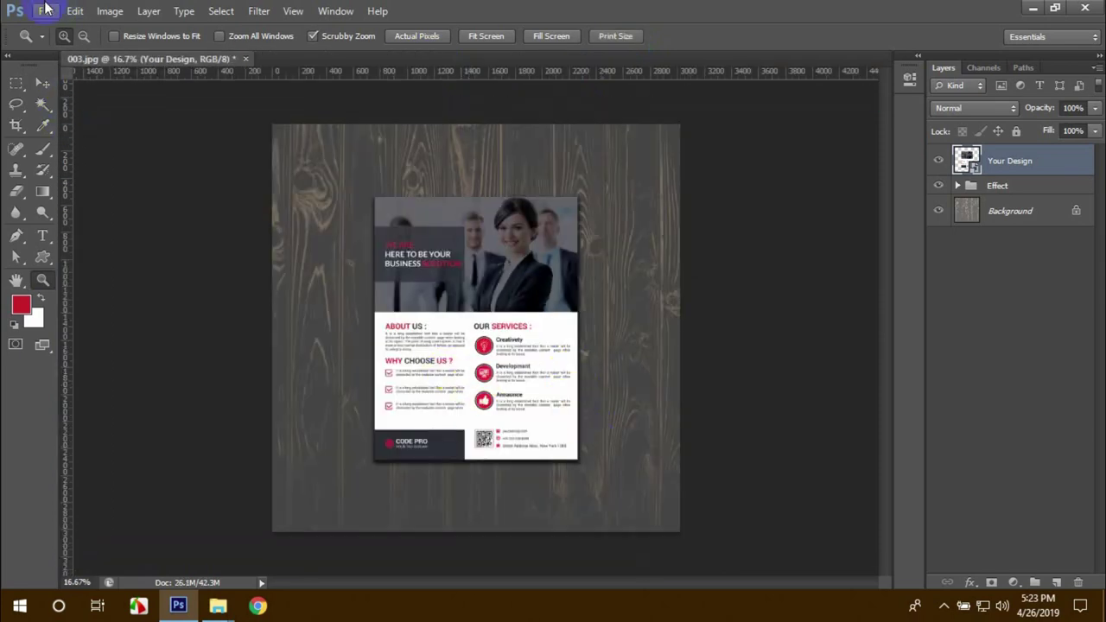
Save the mockup to the Desktop as Wooden FLyer Mockup.psd, close it, and minimize Photoshop
left_click(45, 10)
left_click(102, 192)
left_click(484, 166)
type("Fl")
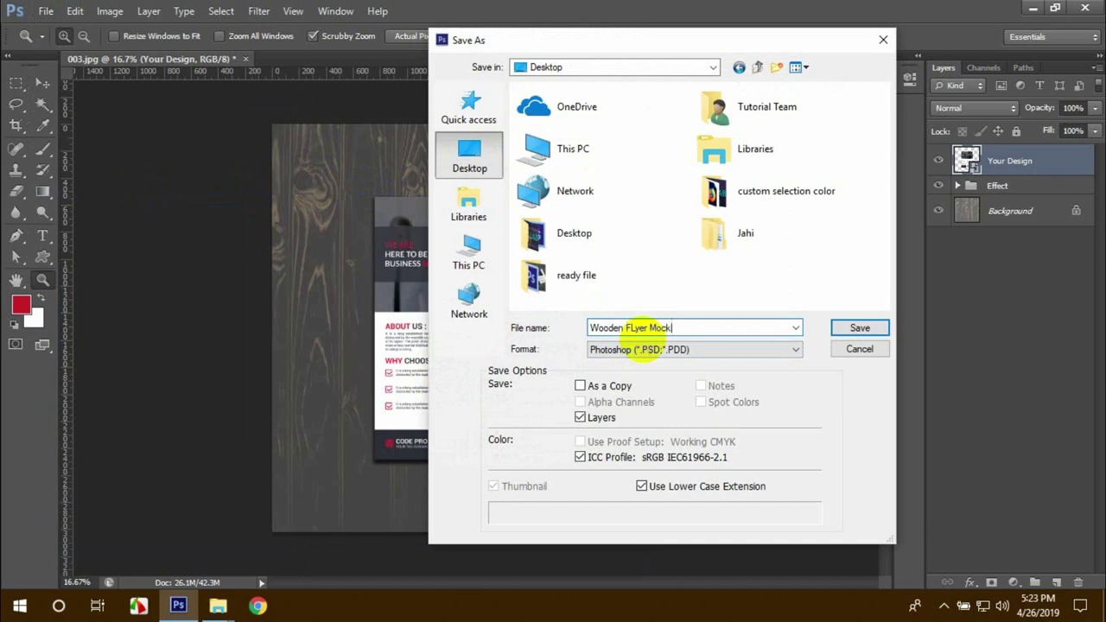
key("Return")
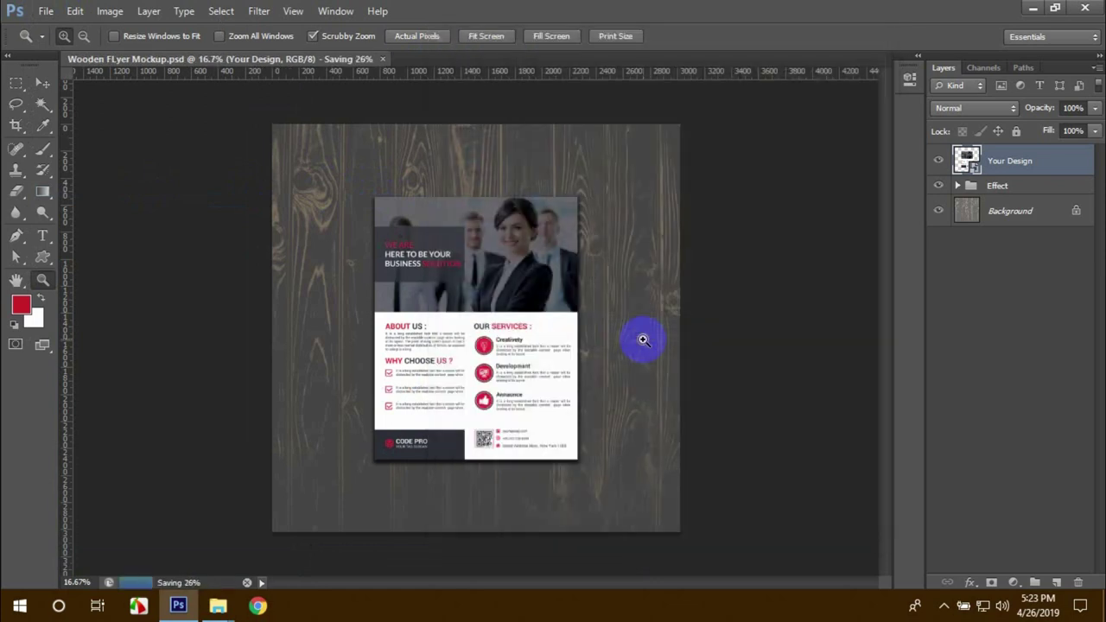
left_click(325, 59)
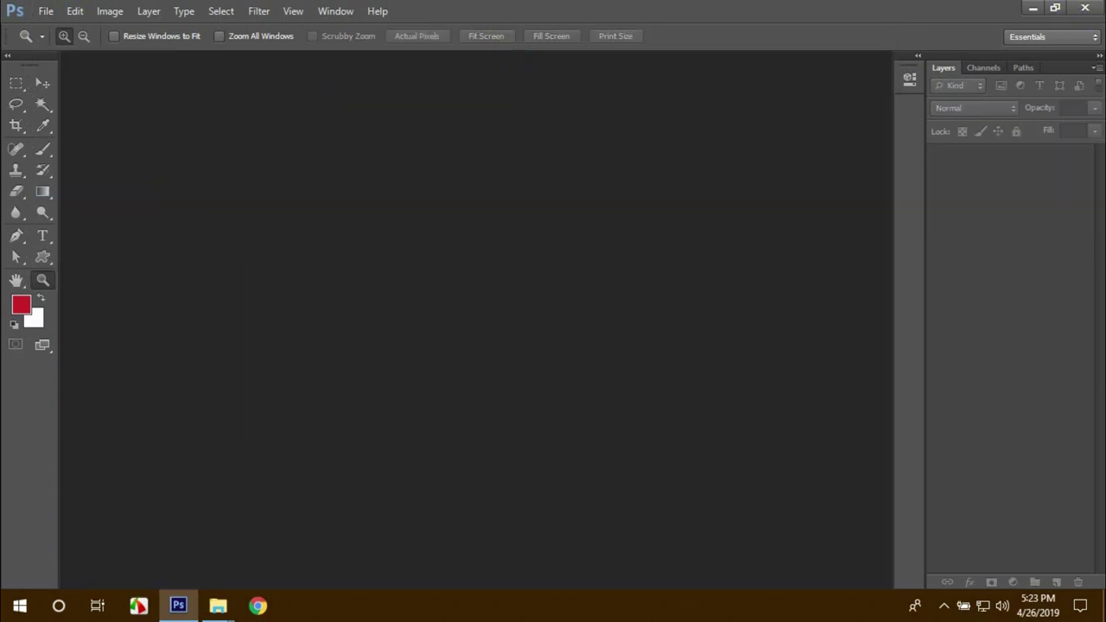
left_click(1033, 8)
Minimize the folder window and drag Wooden FLyer Mockup.psd from the desktop into Photoshop
left_click(1011, 8)
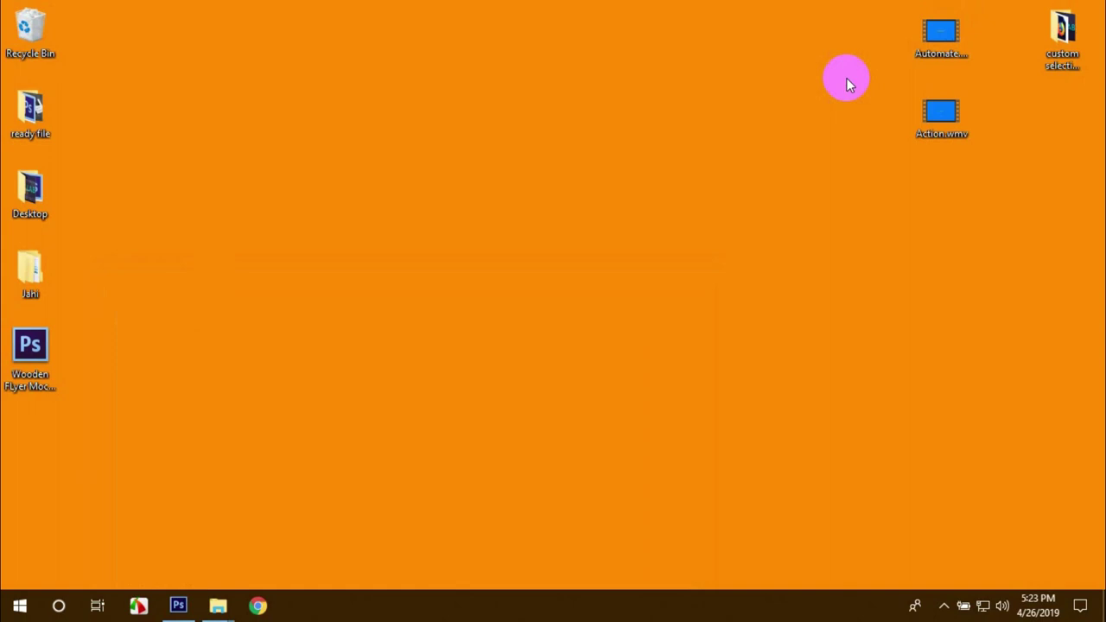
mouse_move(30, 350)
left_mouse_down()
mouse_move(273, 350)
mouse_move(30, 350)
mouse_move(173, 608)
mouse_move(415, 384)
left_mouse_up()
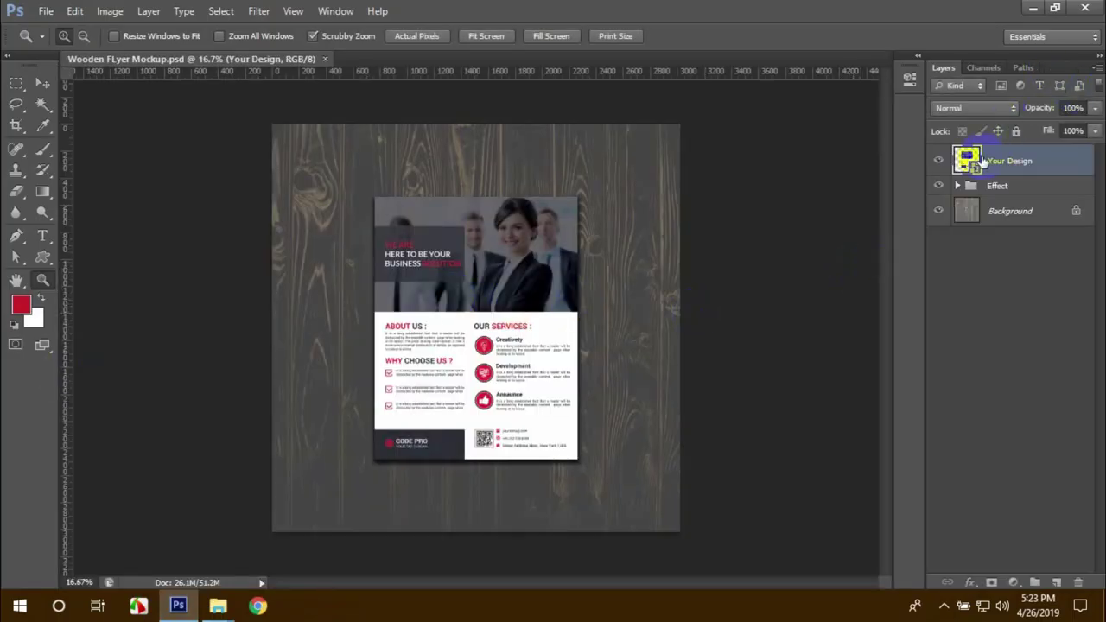
double_click(967, 160)
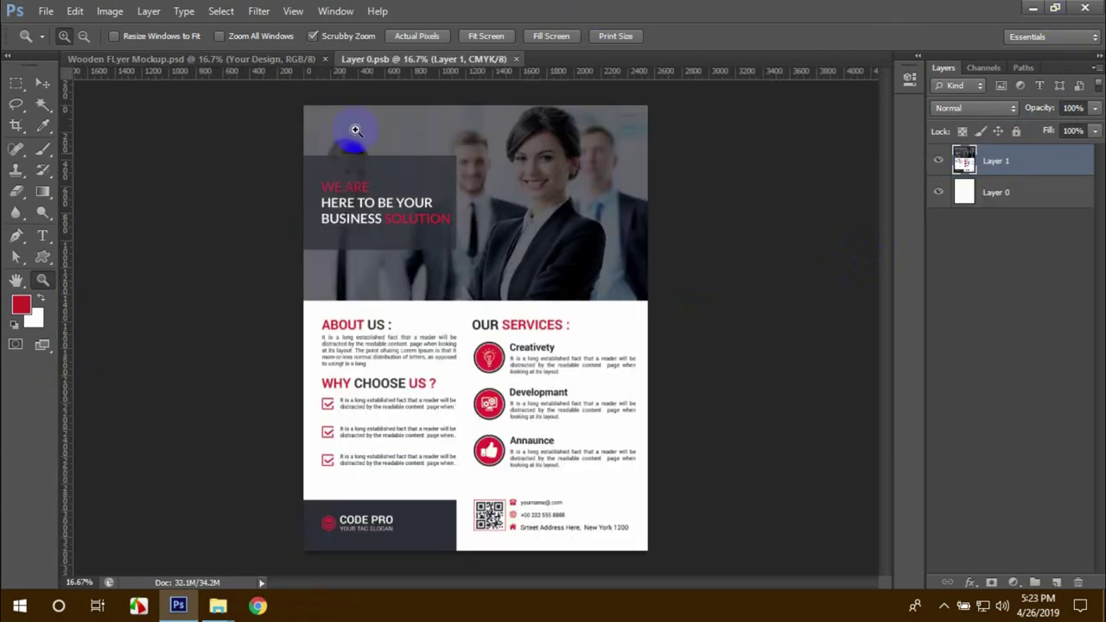
left_click(517, 59)
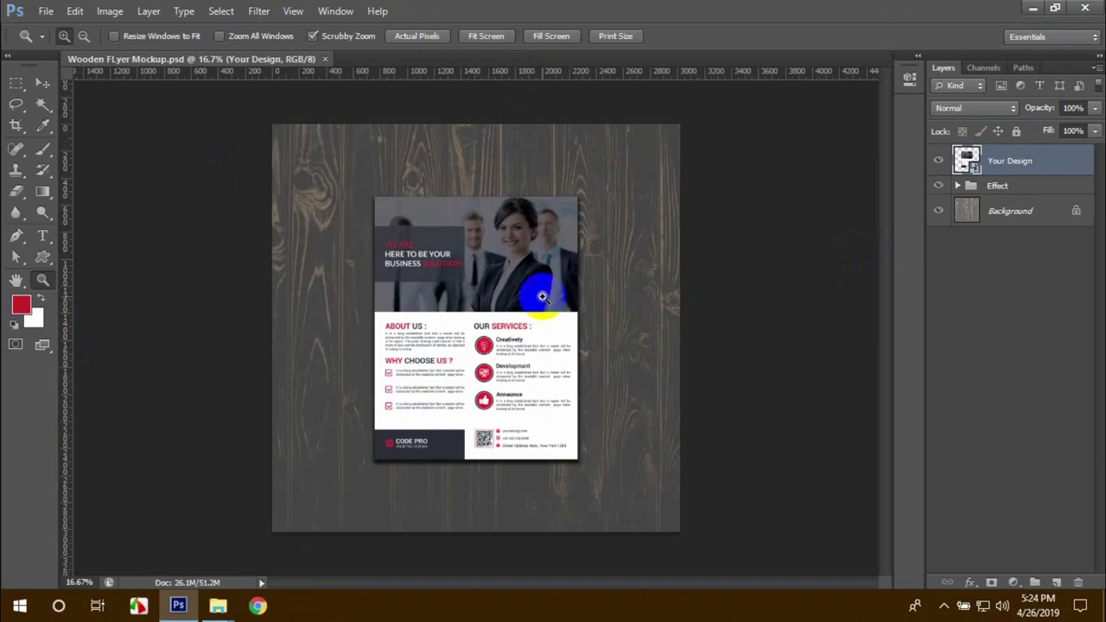